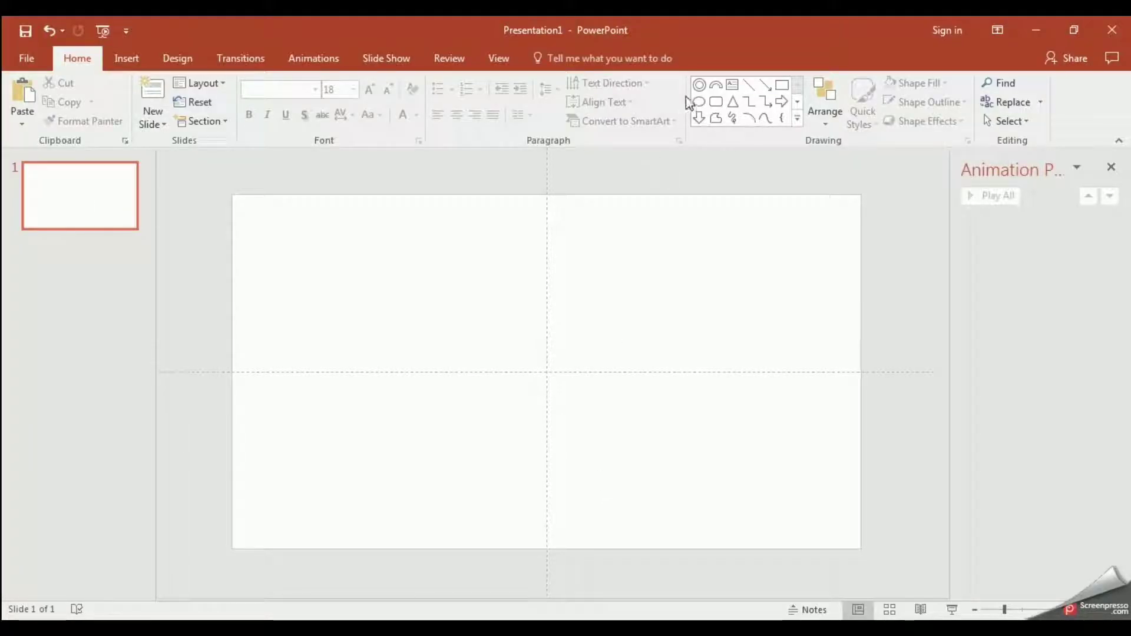
Step: Draw a blue donut near the slide centre and pull its adjustment handle to make it a thin ring
{"action": "left_click", "coordinate": [699, 84]}
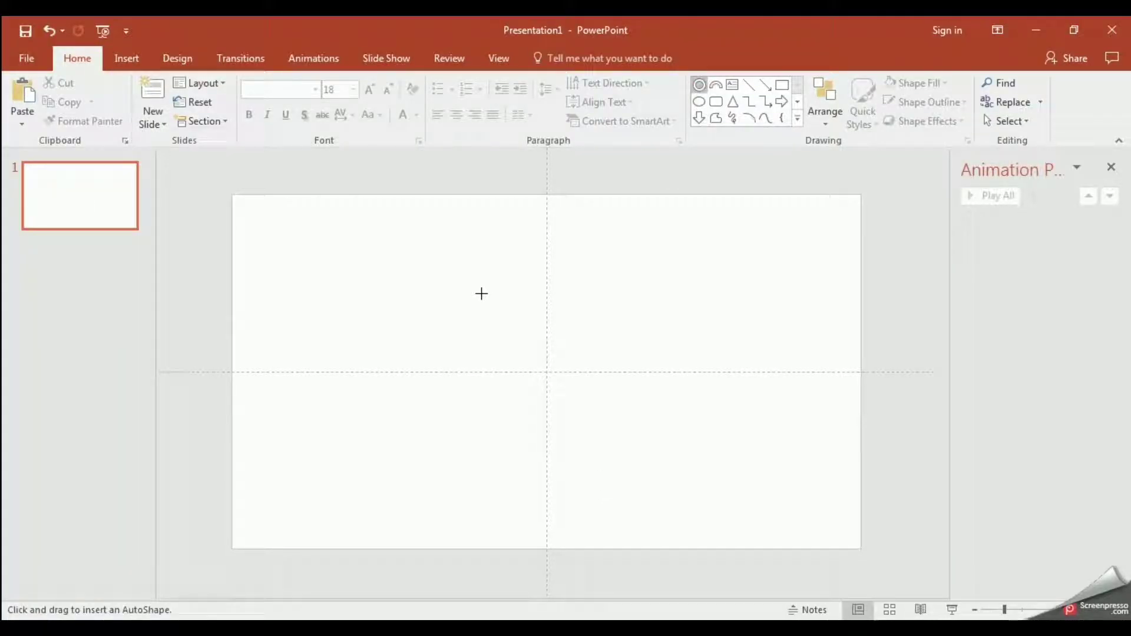
{"action": "left_click_drag", "start_coordinate": [481, 294], "coordinate": [630, 477]}
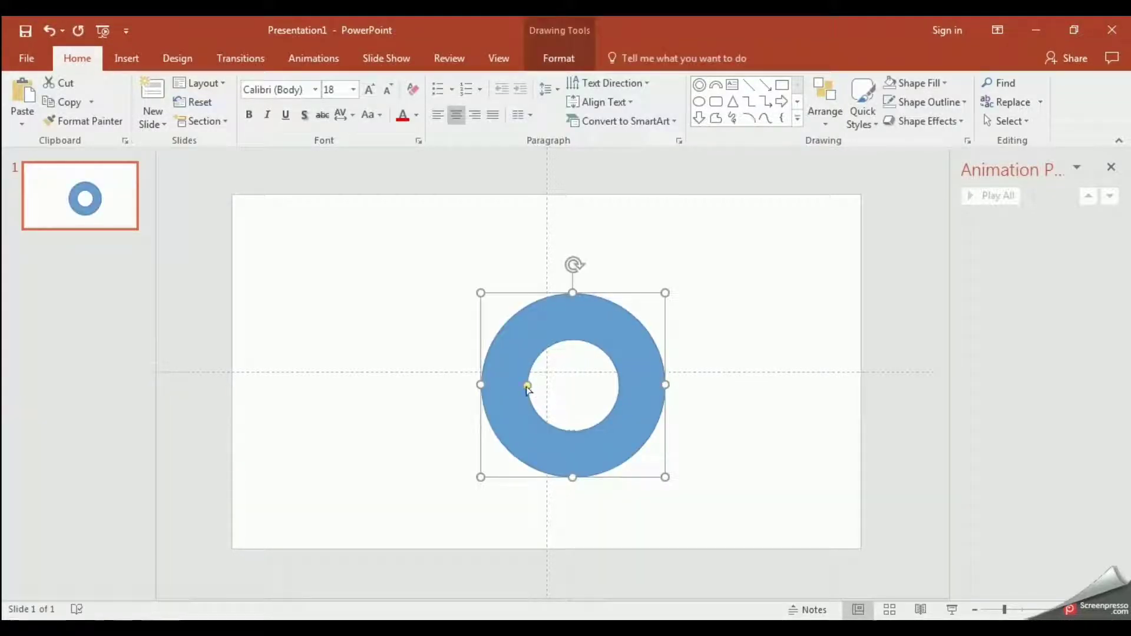
{"action": "left_click_drag", "start_coordinate": [527, 386], "coordinate": [491, 389]}
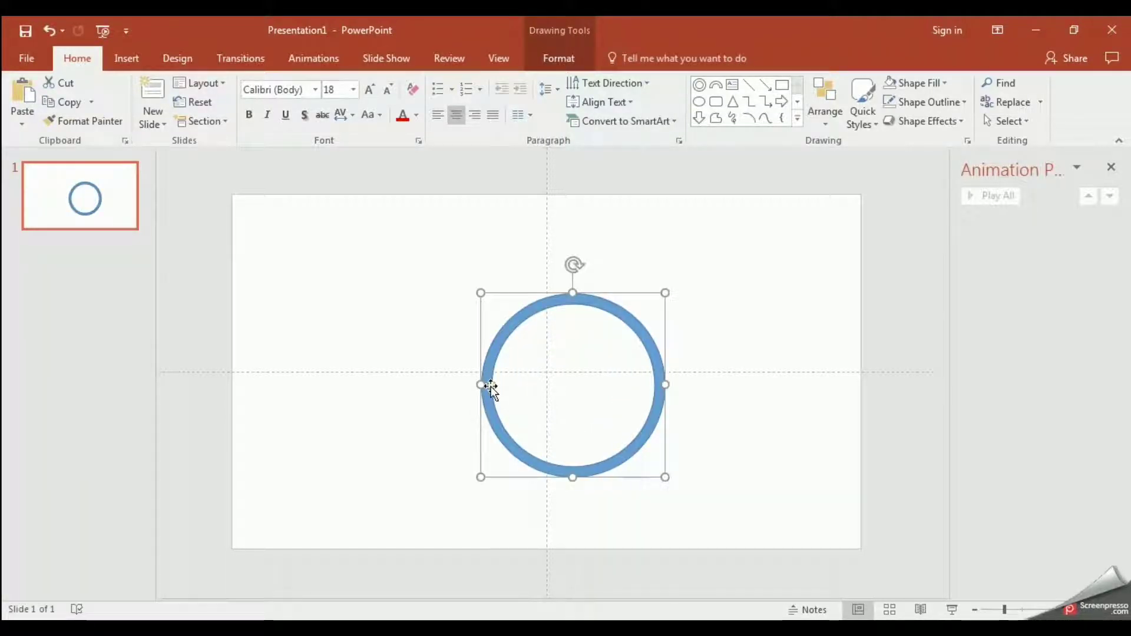
Step: Duplicate the ring with Ctrl+D, align the copy, enlarge it around the original, and select both rings
{"action": "key", "text": "ctrl+d"}
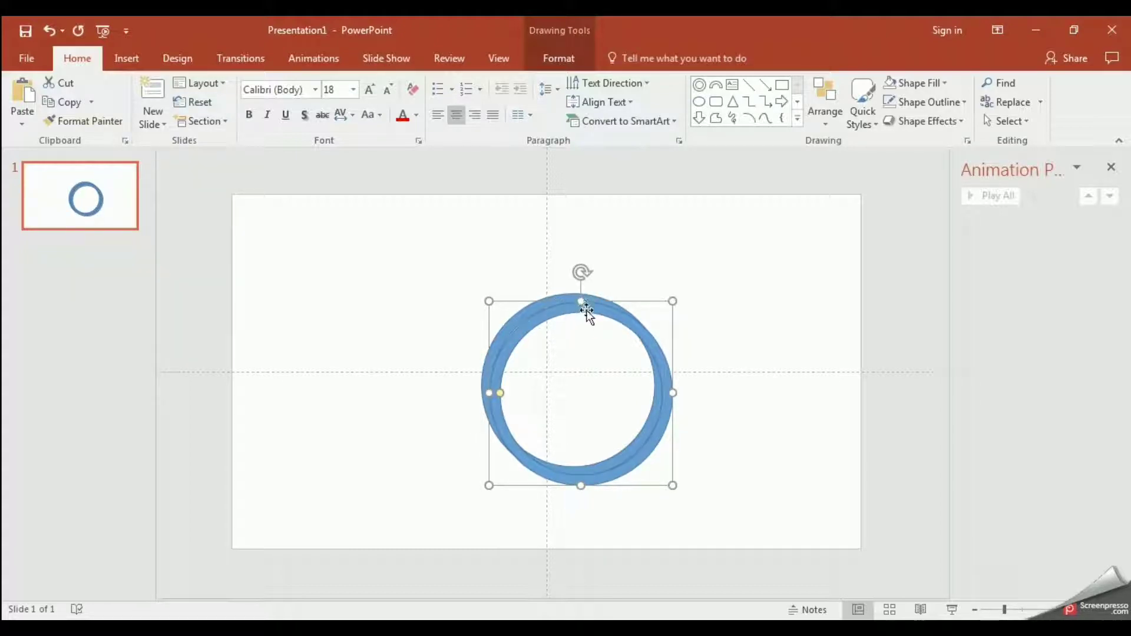
{"action": "left_click_drag", "start_coordinate": [590, 309], "coordinate": [582, 300]}
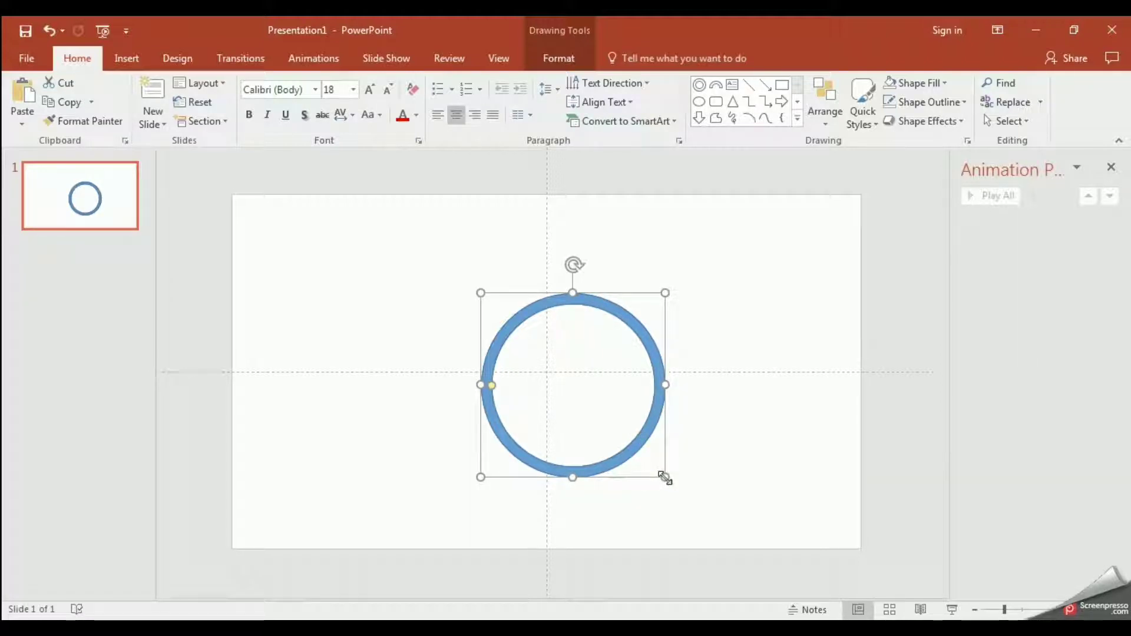
{"action": "left_click_drag", "start_coordinate": [665, 478], "coordinate": [683, 490]}
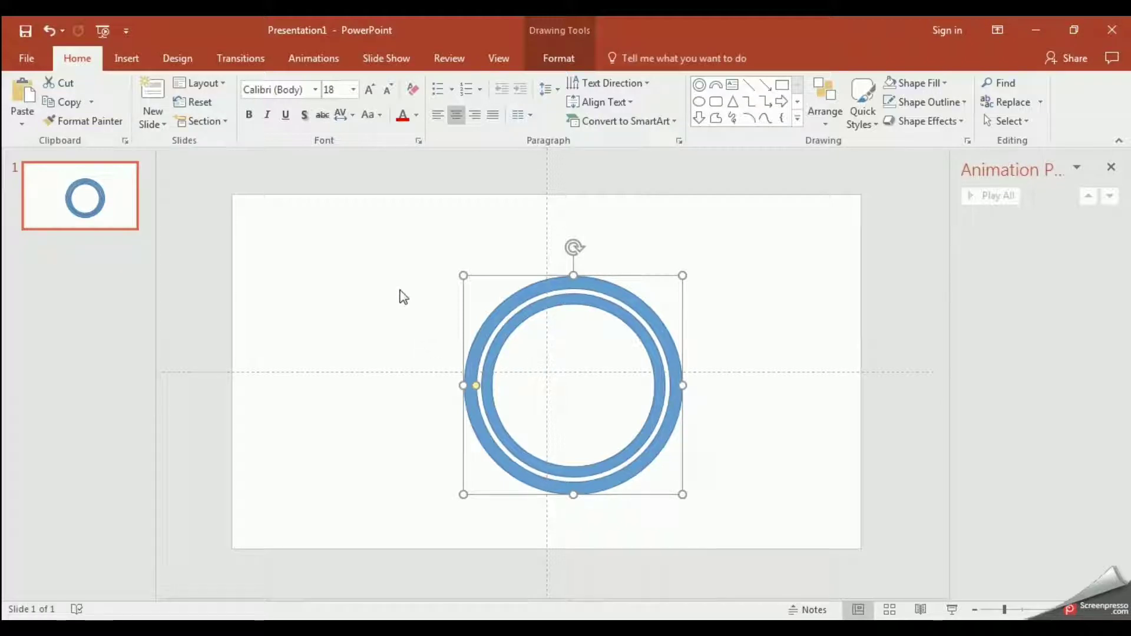
{"action": "mouse_move", "coordinate": [398, 242]}
{"action": "left_mouse_down"}
{"action": "mouse_move", "coordinate": [669, 235]}
{"action": "mouse_move", "coordinate": [725, 260]}
{"action": "mouse_move", "coordinate": [754, 546]}
{"action": "left_mouse_up"}
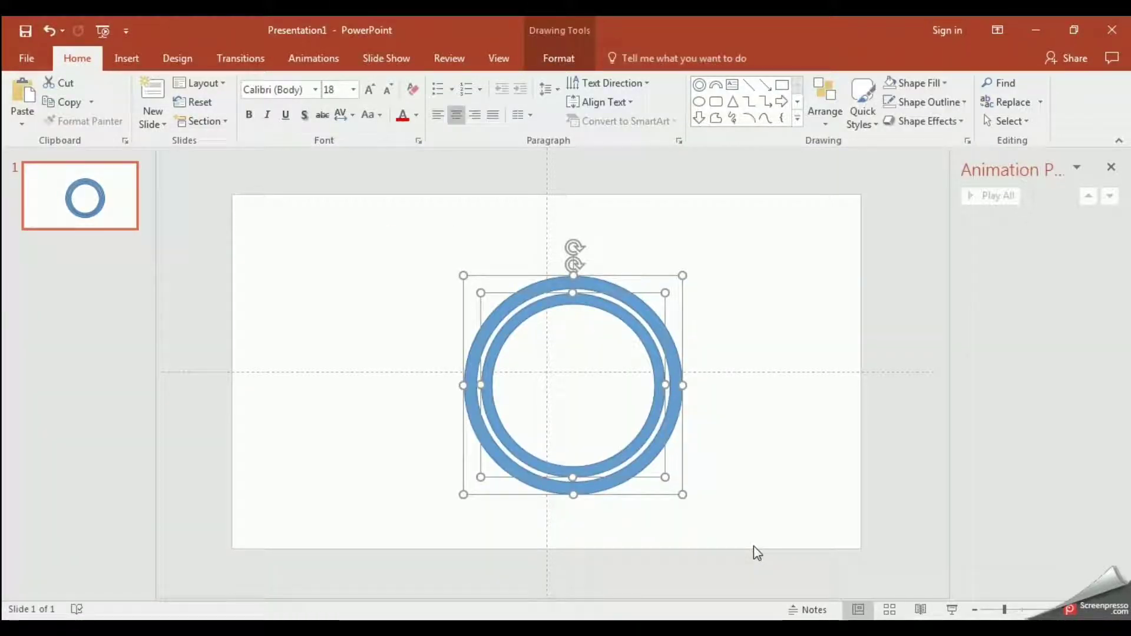
Step: Set Shape Outline to No Outline for both rings
{"action": "left_click", "coordinate": [569, 63]}
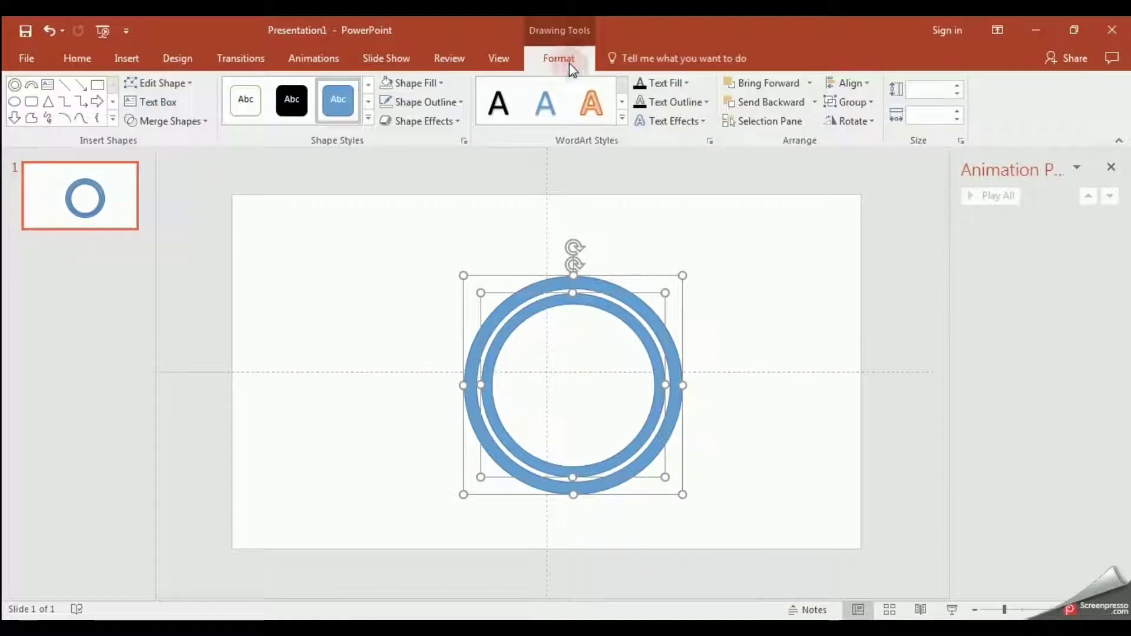
{"action": "left_click", "coordinate": [461, 102]}
{"action": "left_click", "coordinate": [431, 251]}
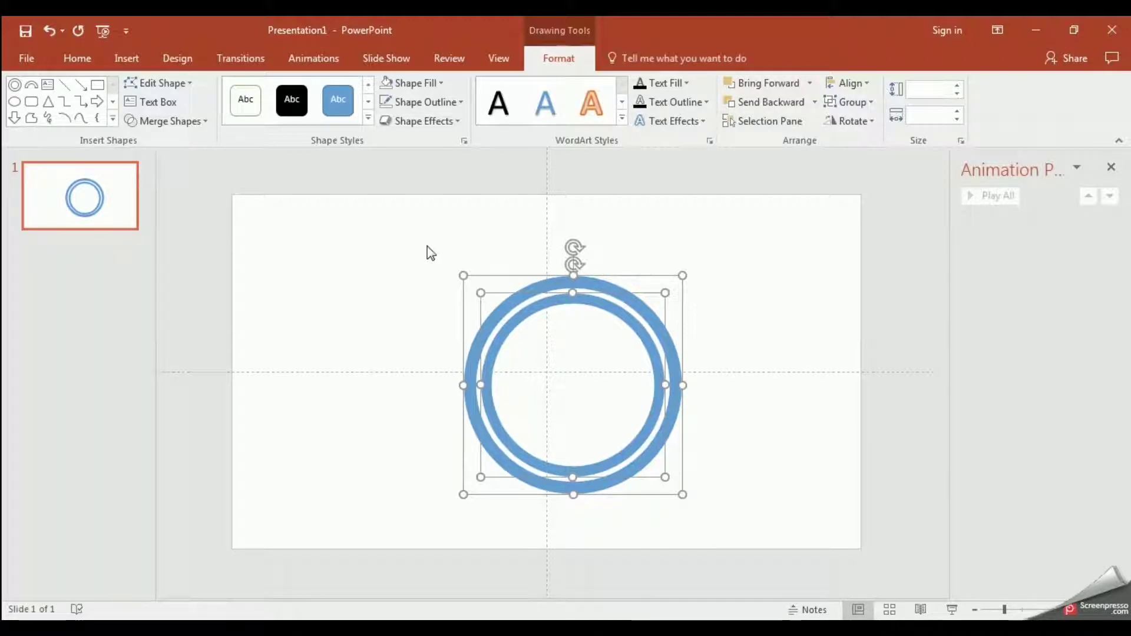
{"action": "left_click", "coordinate": [666, 423]}
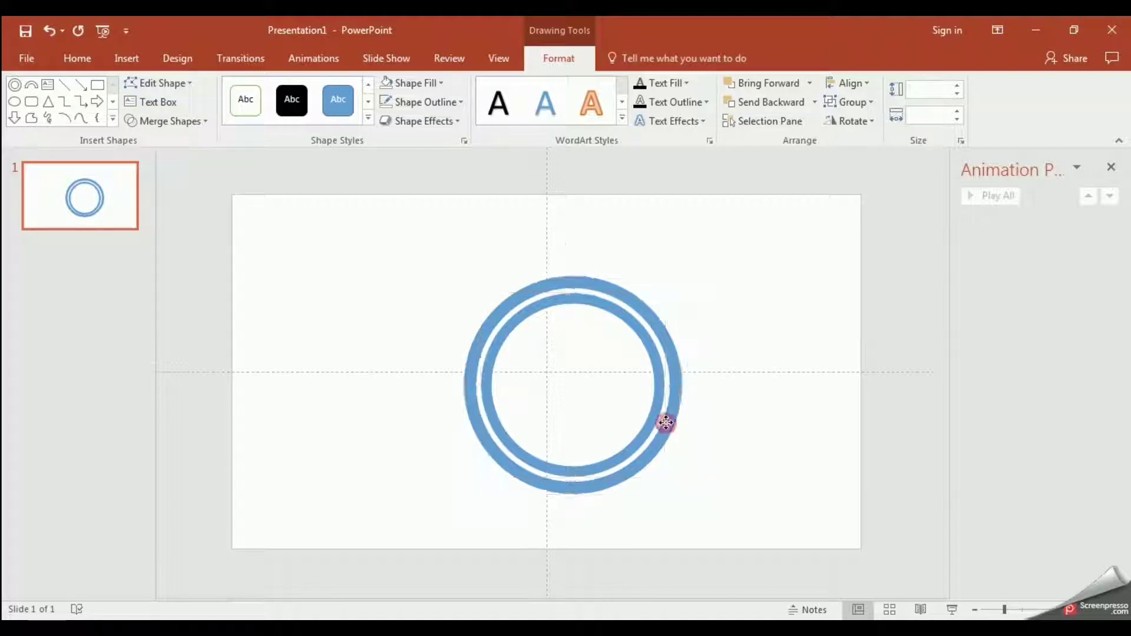
Step: Copy the double ring to the right and fill the left pair's outer ring orange
{"action": "left_click_drag", "start_coordinate": [666, 423], "coordinate": [908, 428]}
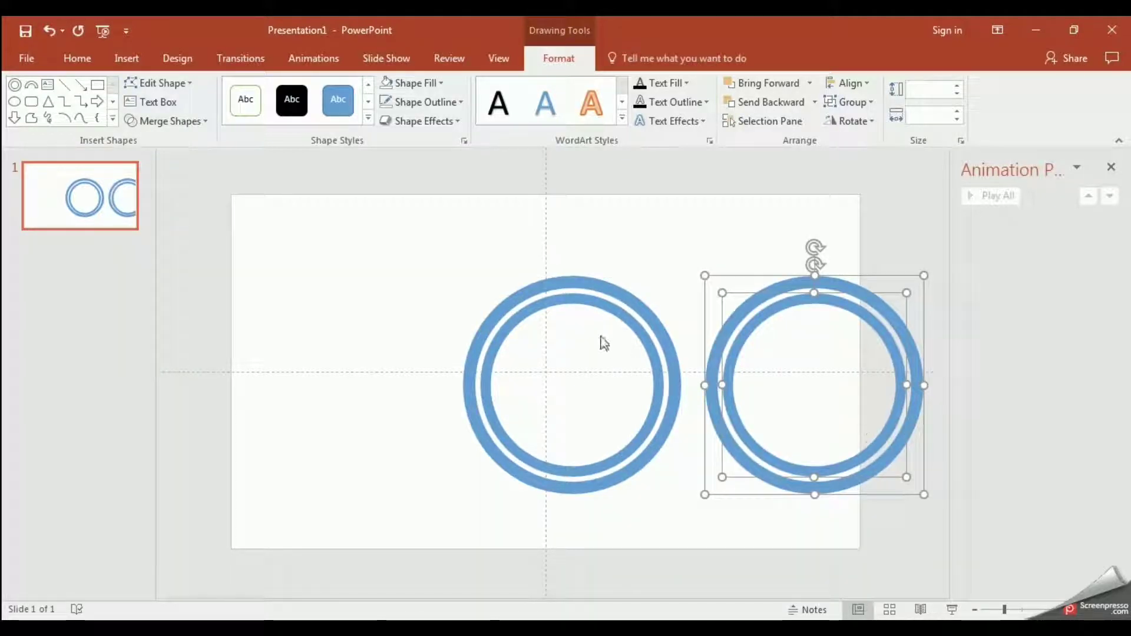
{"action": "left_click", "coordinate": [578, 281]}
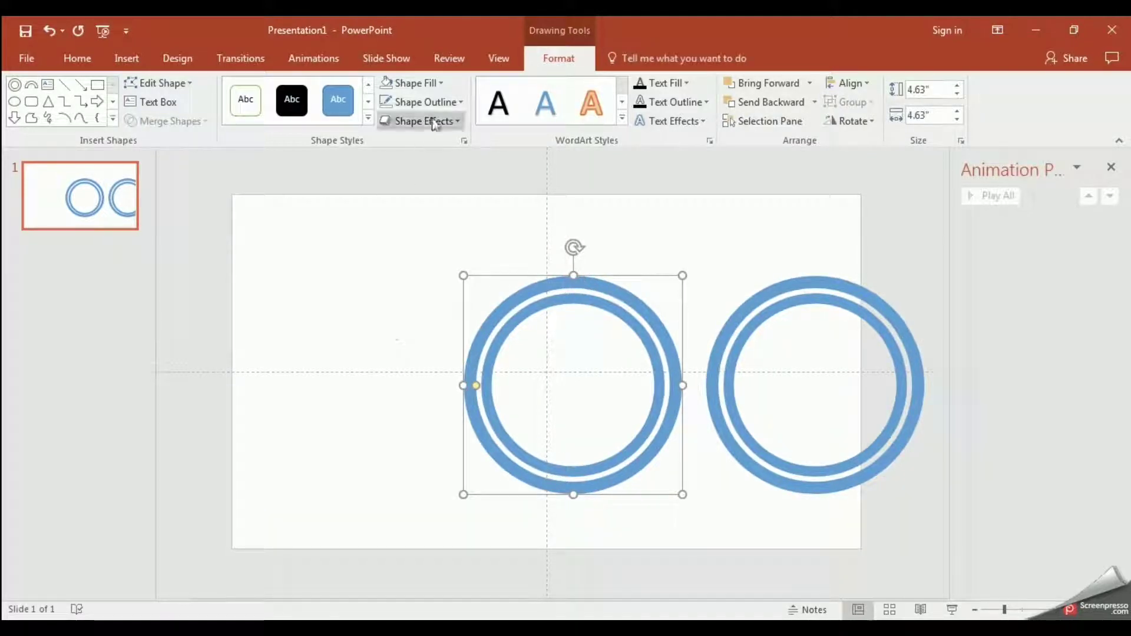
{"action": "left_click", "coordinate": [440, 84]}
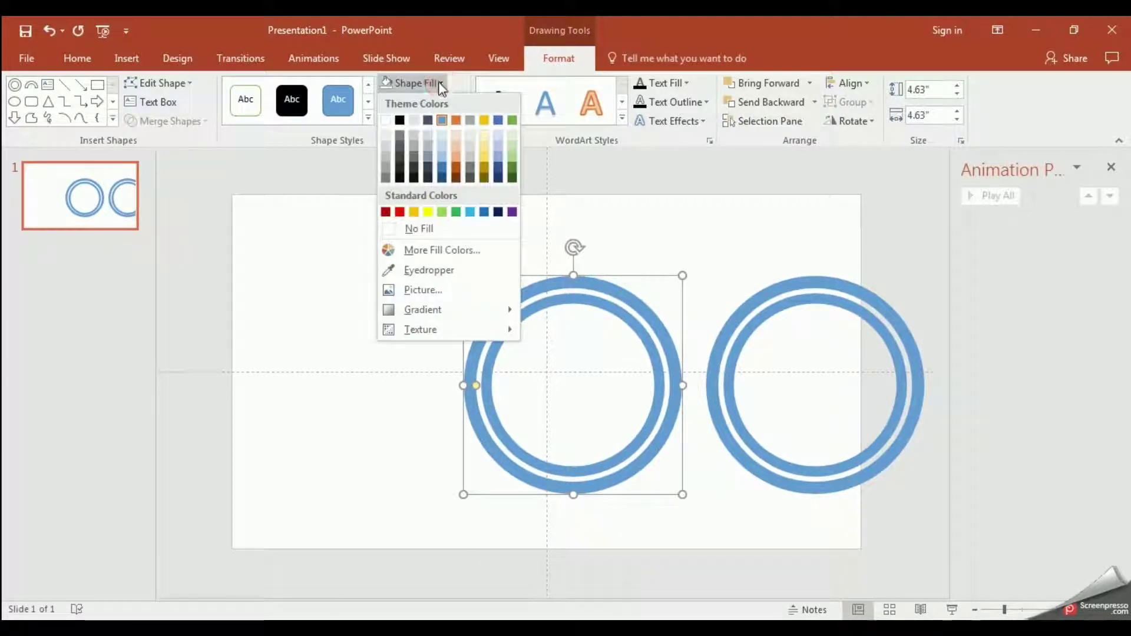
{"action": "left_click", "coordinate": [456, 120]}
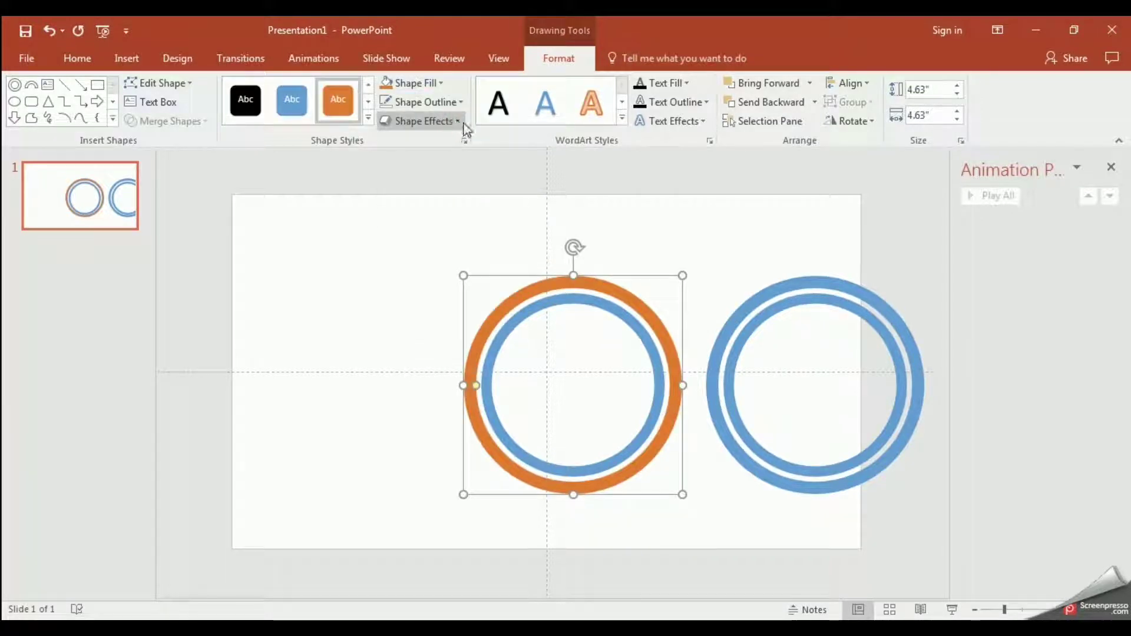
Step: Fill the right pair's outer ring orange as well
{"action": "left_click", "coordinate": [787, 285]}
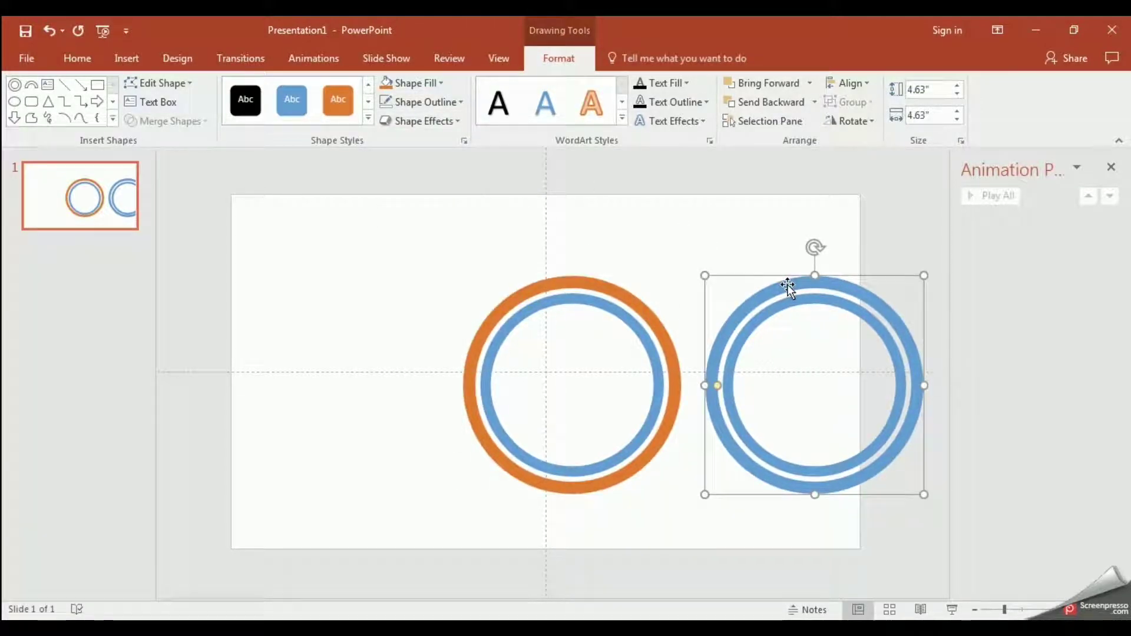
{"action": "left_click", "coordinate": [440, 83]}
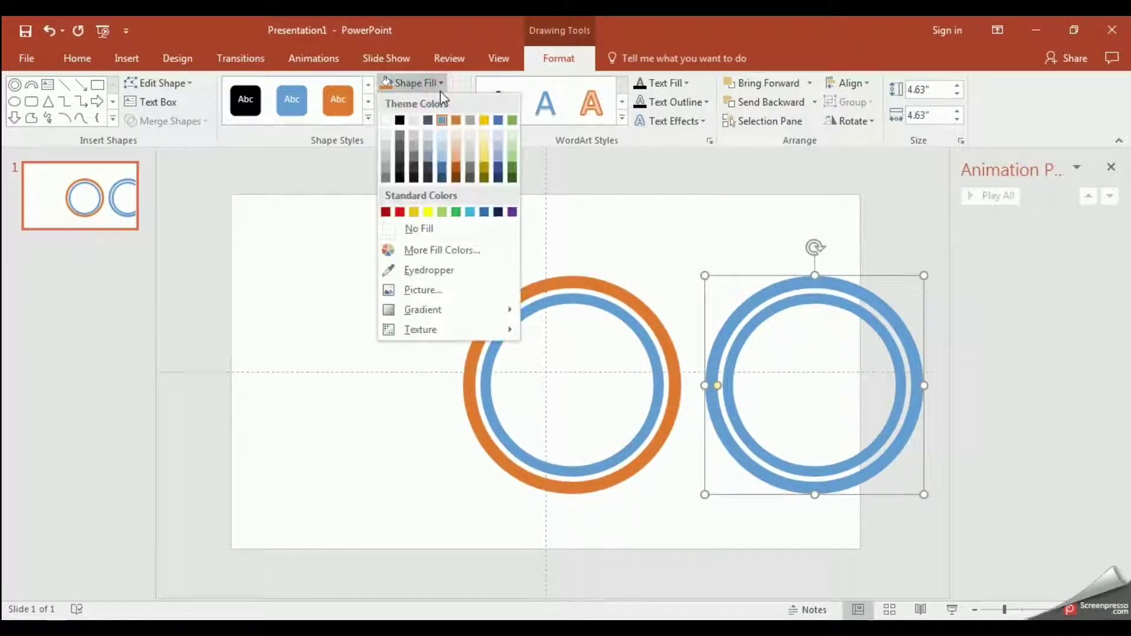
{"action": "left_click", "coordinate": [456, 120]}
{"action": "left_click", "coordinate": [312, 319]}
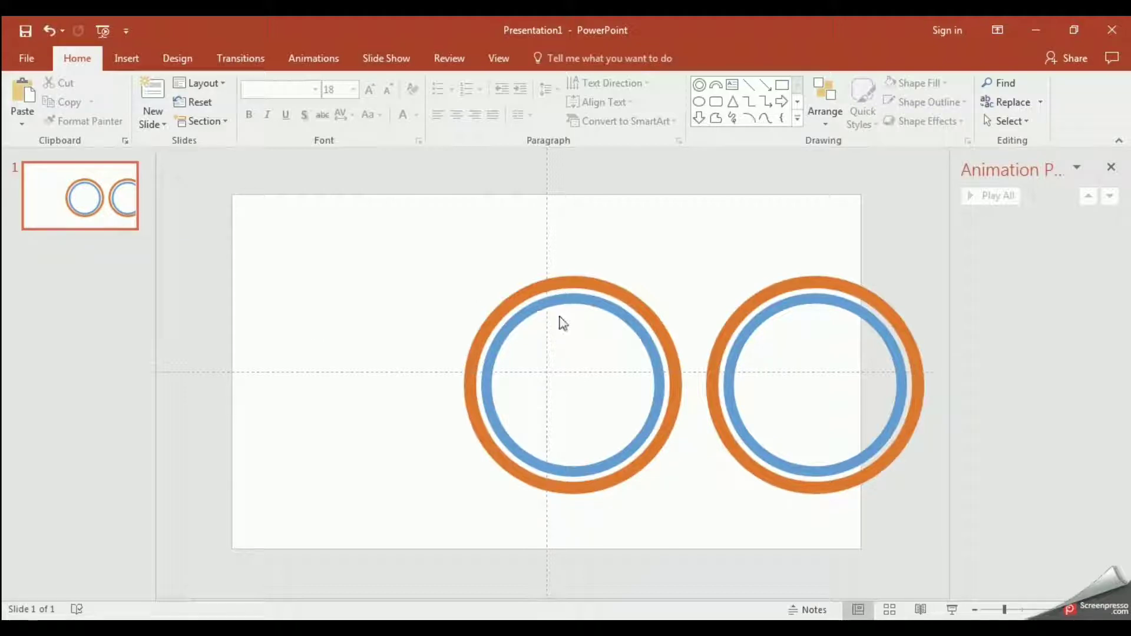
Step: Move the left double ring until the smart guides show it centred on the slide
{"action": "left_click_drag", "start_coordinate": [403, 243], "coordinate": [694, 522]}
{"action": "left_click_drag", "start_coordinate": [669, 434], "coordinate": [633, 425]}
{"action": "left_click", "coordinate": [679, 472]}
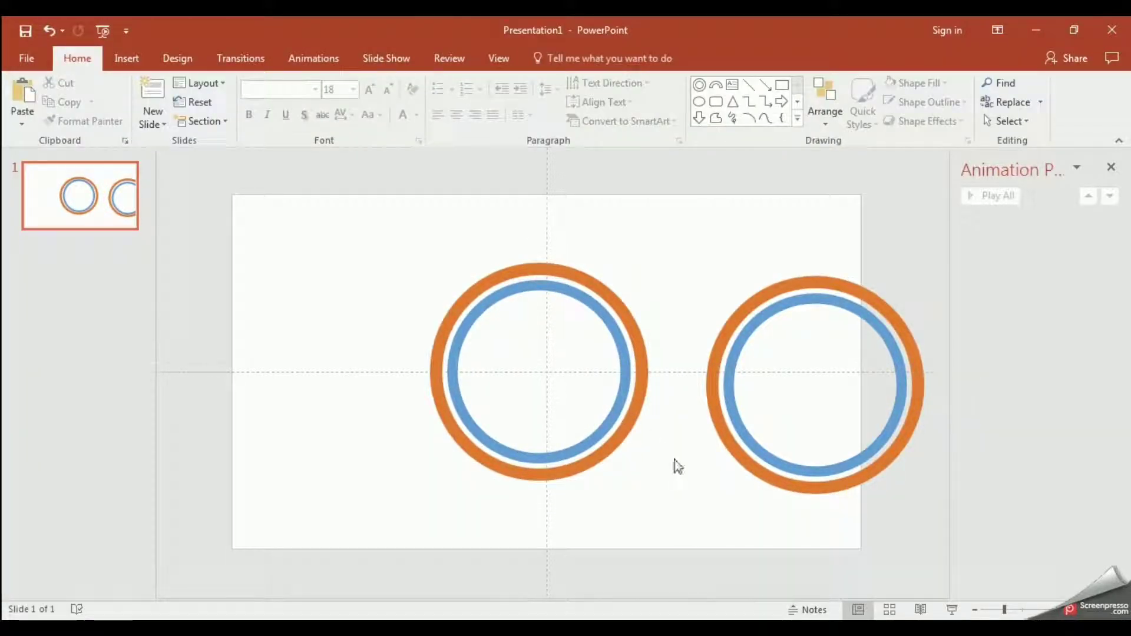
{"action": "left_click_drag", "start_coordinate": [542, 266], "coordinate": [548, 272]}
{"action": "left_click", "coordinate": [324, 433]}
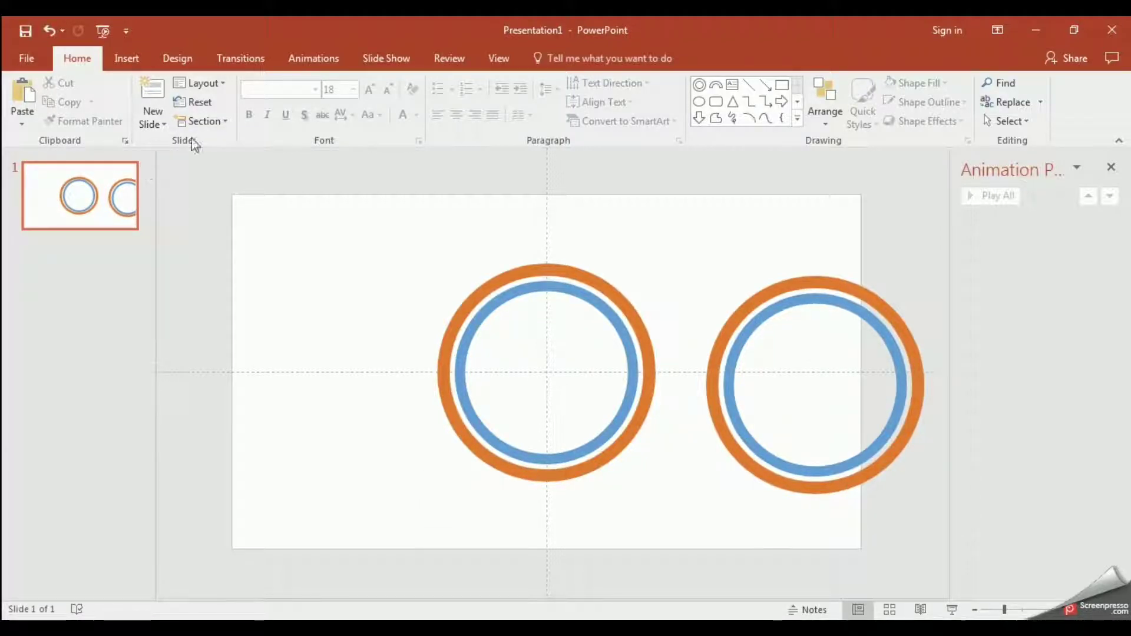
{"action": "left_click", "coordinate": [781, 87]}
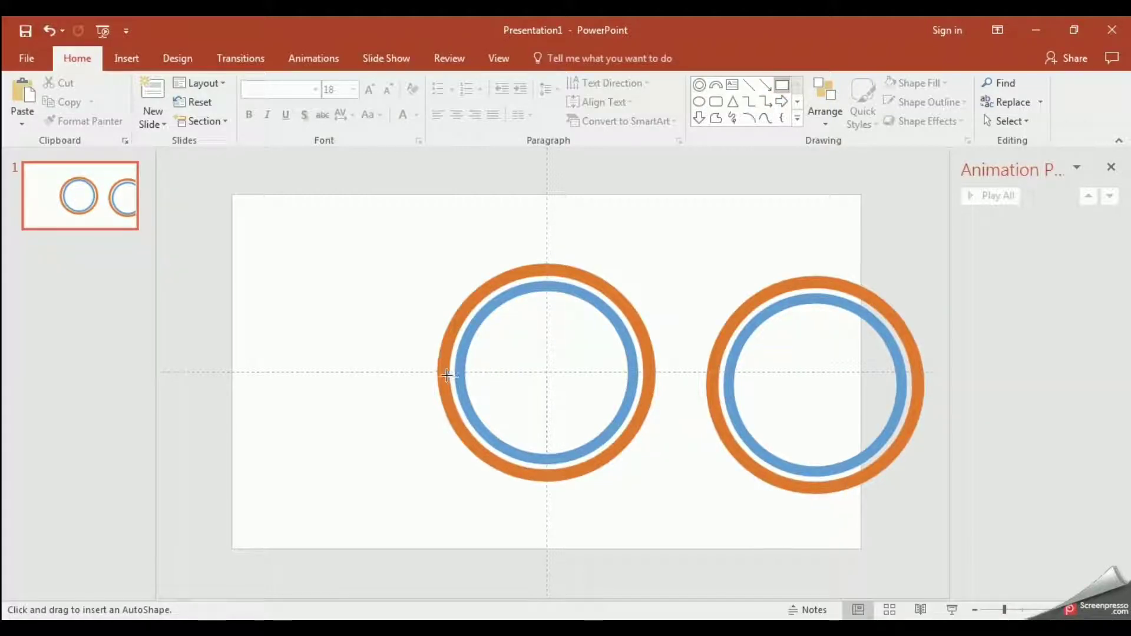
Step: Cover the blue ring's lower half with a rectangle and Merge Shapes > Subtract it, leaving a top half-arc
{"action": "left_click_drag", "start_coordinate": [446, 373], "coordinate": [650, 476]}
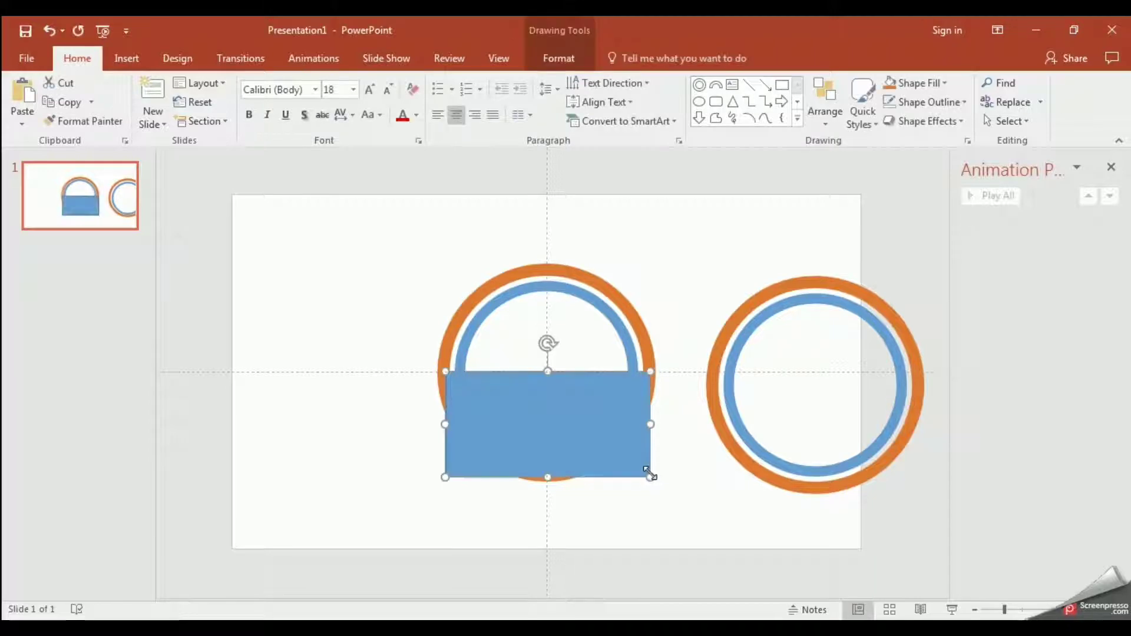
{"action": "left_click", "coordinate": [607, 316]}
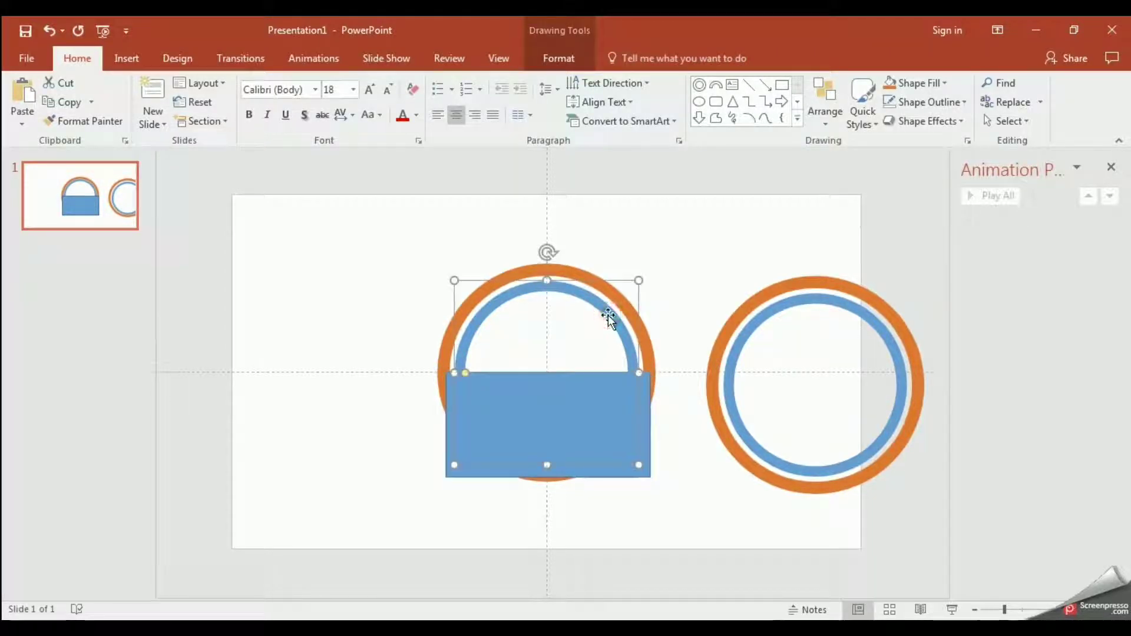
{"action": "left_click", "coordinate": [589, 416], "text": "shift"}
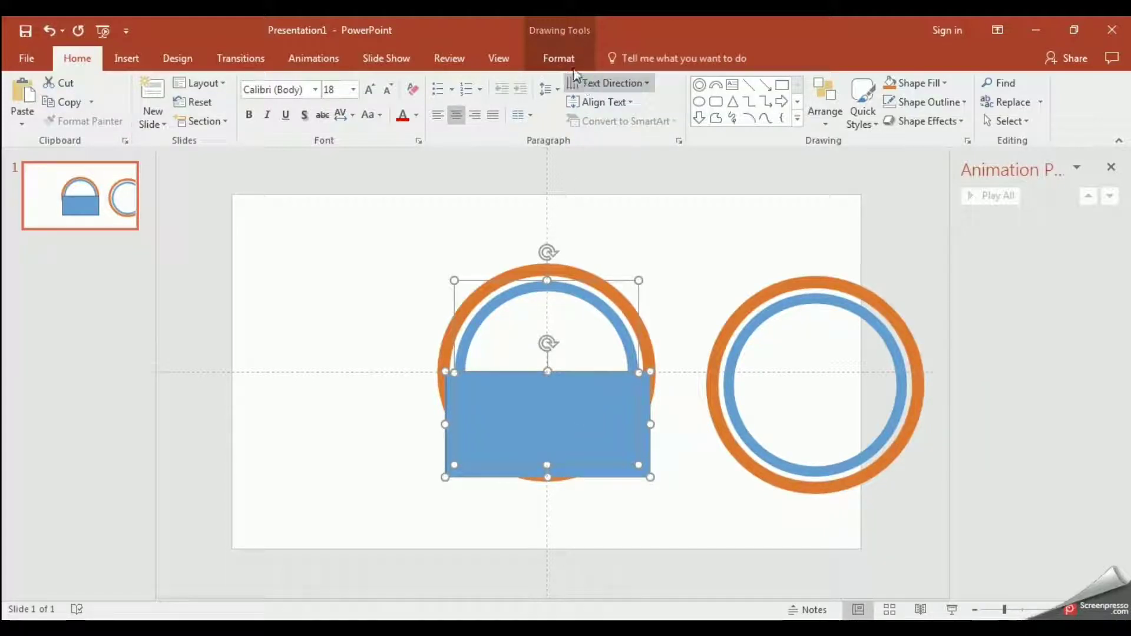
{"action": "left_click", "coordinate": [559, 59]}
{"action": "left_click", "coordinate": [150, 123]}
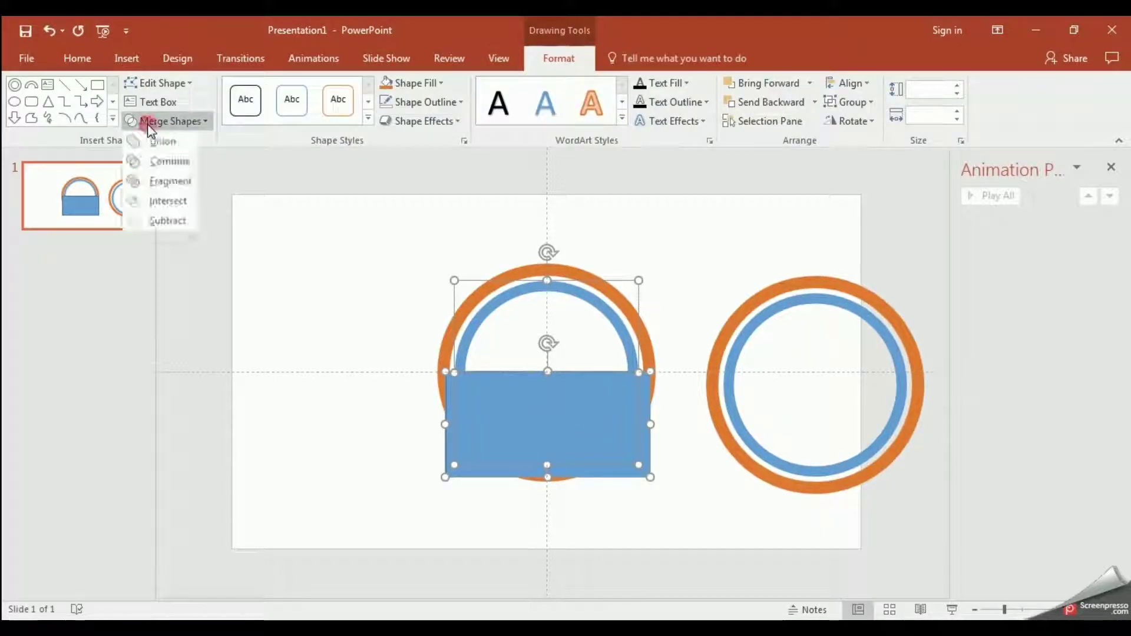
{"action": "left_click", "coordinate": [171, 229]}
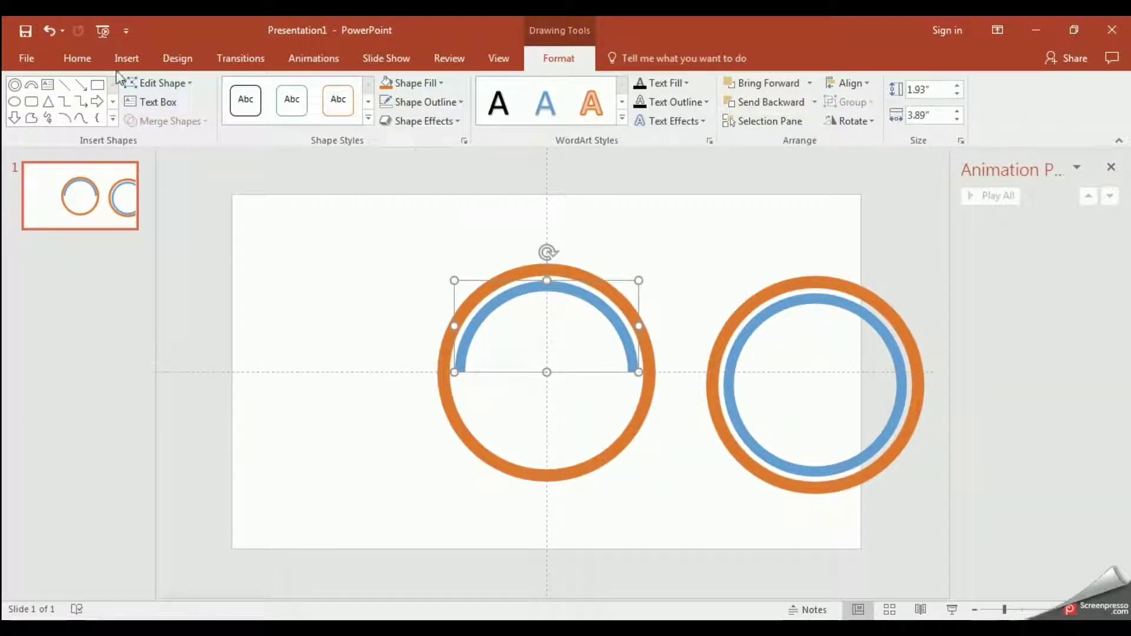
Step: Draw a rectangle over the orange ring's lower half and subtract it to leave an orange top arc
{"action": "left_click", "coordinate": [98, 84]}
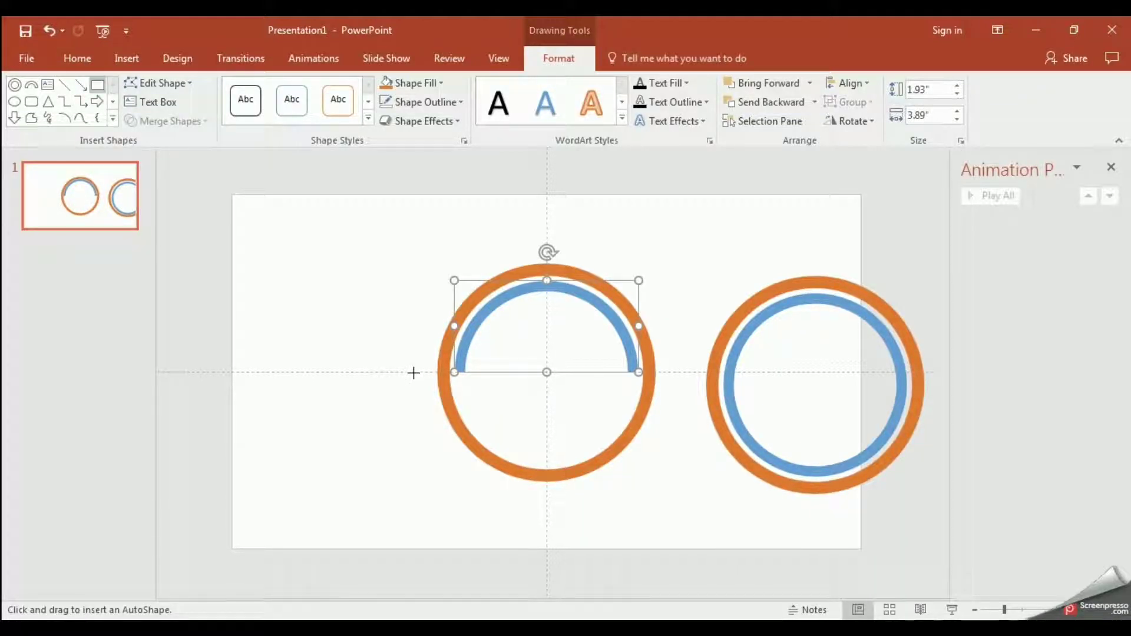
{"action": "left_click_drag", "start_coordinate": [413, 372], "coordinate": [668, 496]}
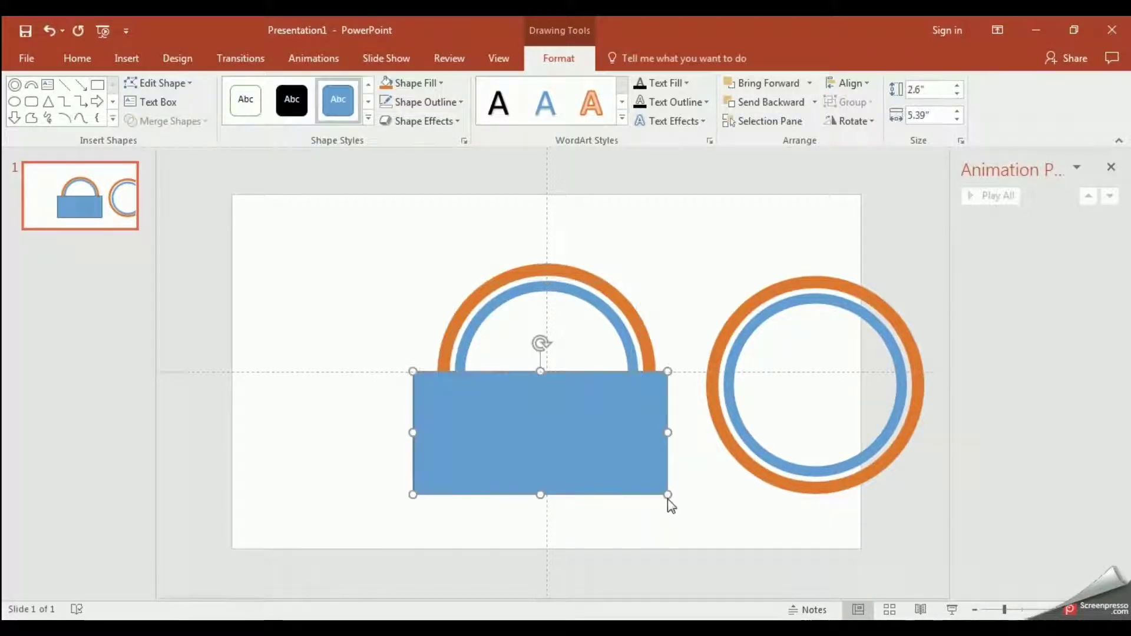
{"action": "left_click", "coordinate": [621, 295]}
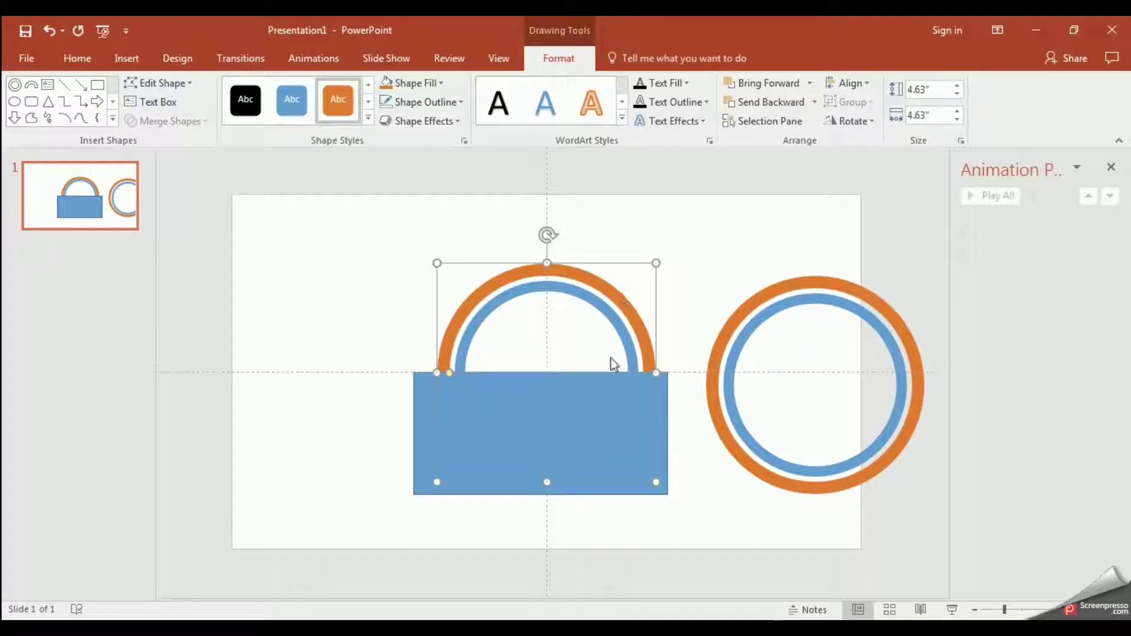
{"action": "left_click", "coordinate": [607, 430], "text": "shift"}
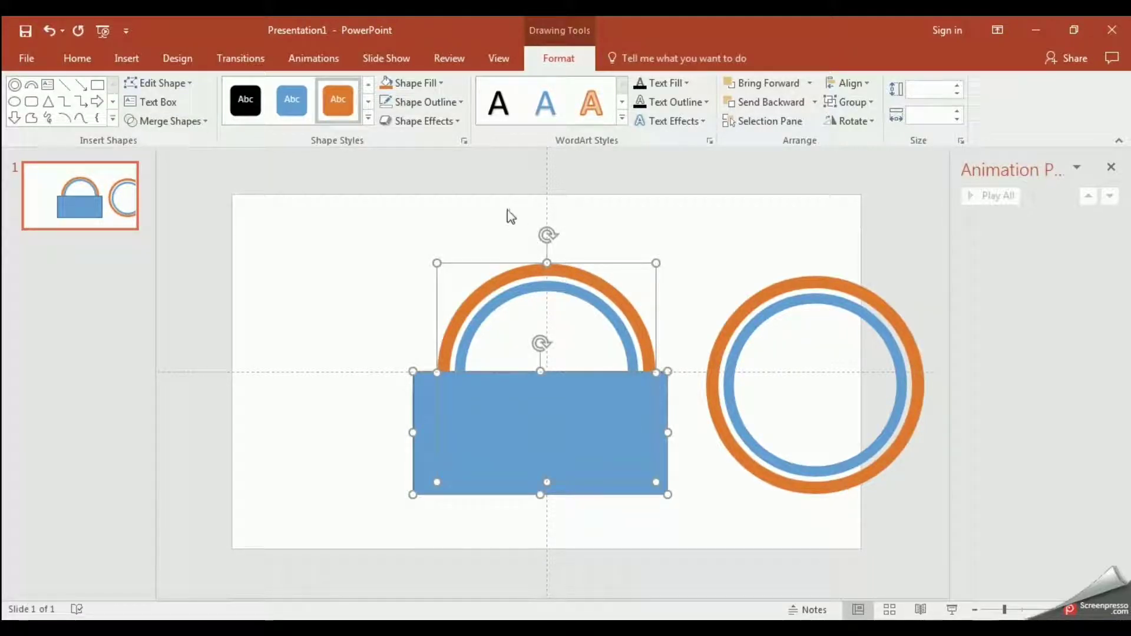
{"action": "left_click", "coordinate": [197, 120]}
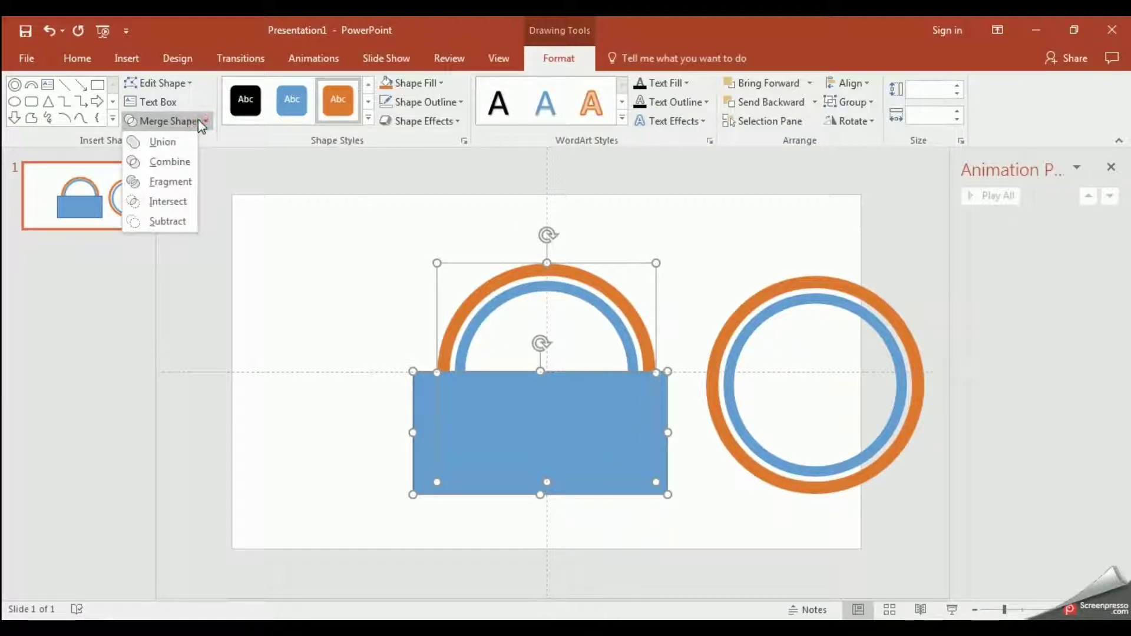
{"action": "left_click", "coordinate": [186, 223]}
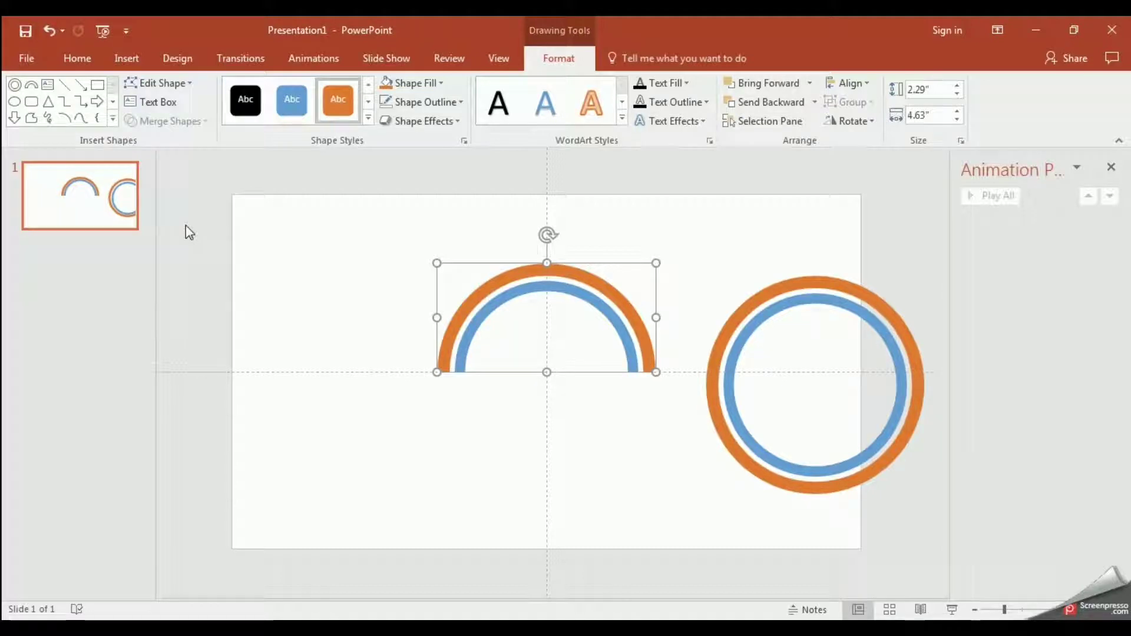
Step: Drag the right pair's orange ring onto the central half-arcs
{"action": "left_click", "coordinate": [328, 409]}
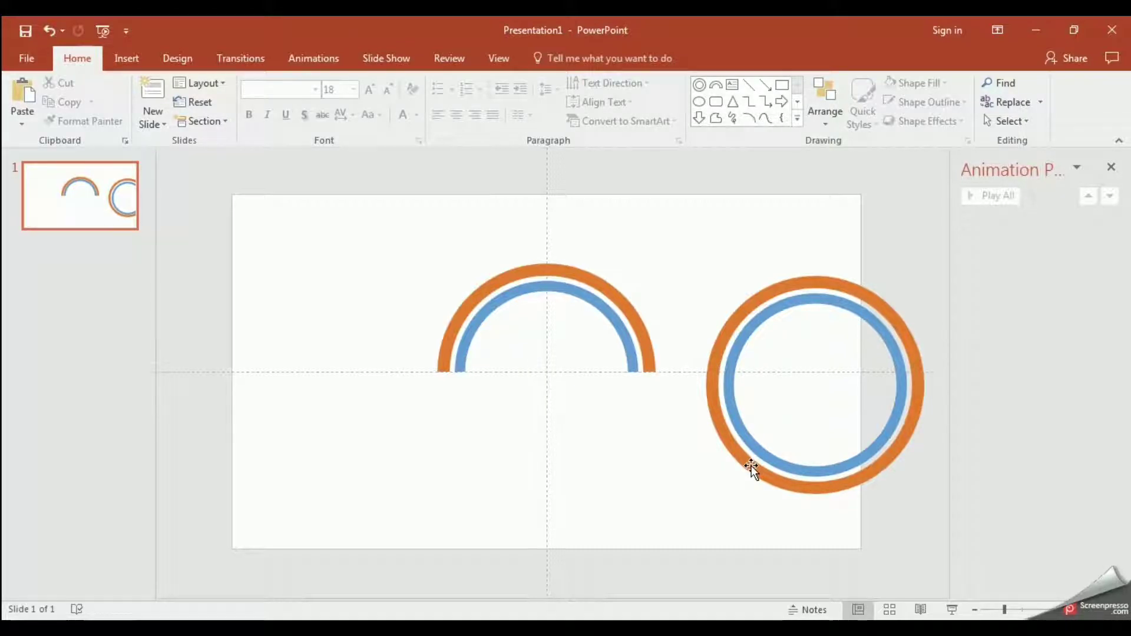
{"action": "left_click_drag", "start_coordinate": [751, 465], "coordinate": [479, 456]}
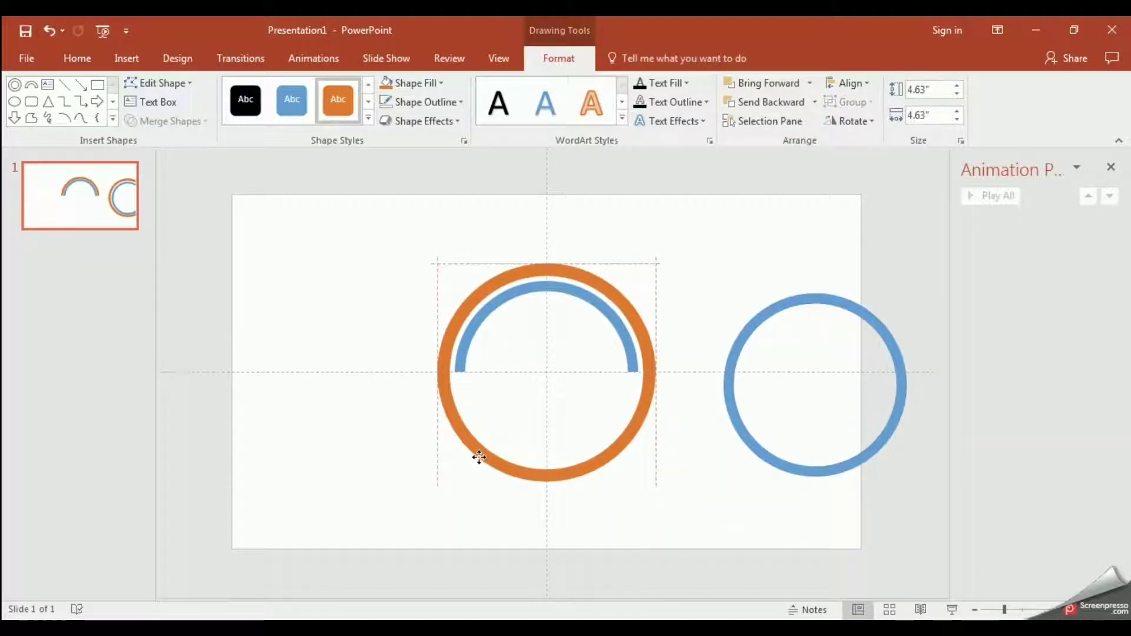
Step: Set the moved orange shape to No Fill and group it with the existing arcs
{"action": "left_click_drag", "start_coordinate": [479, 457], "coordinate": [479, 459]}
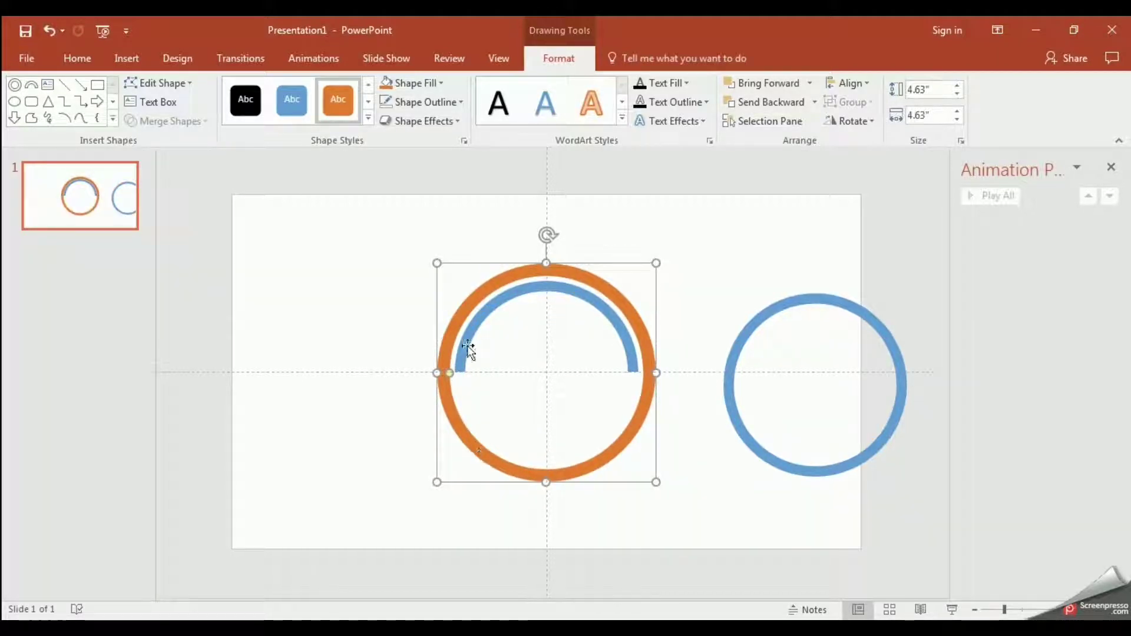
{"action": "left_click", "coordinate": [429, 82]}
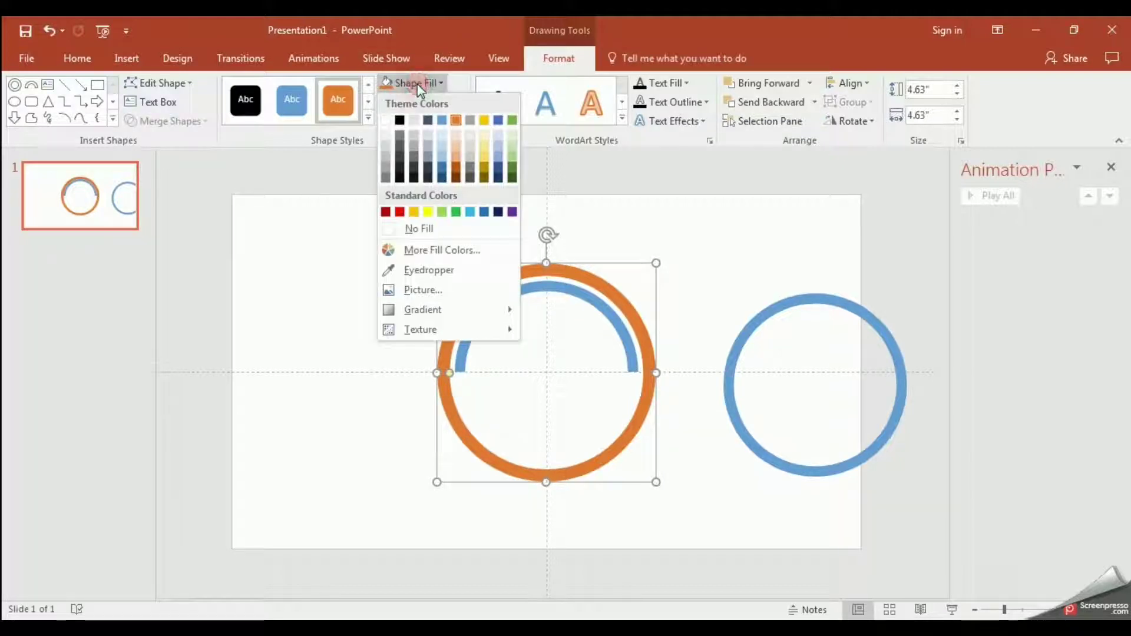
{"action": "left_click", "coordinate": [511, 232]}
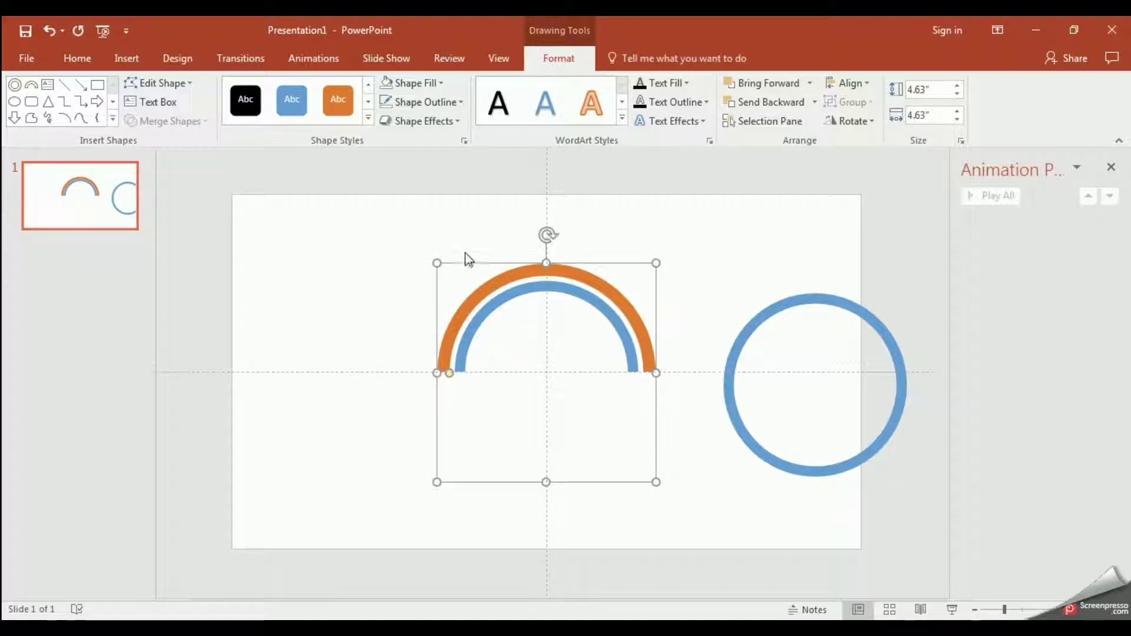
{"action": "left_click", "coordinate": [469, 302], "text": "shift"}
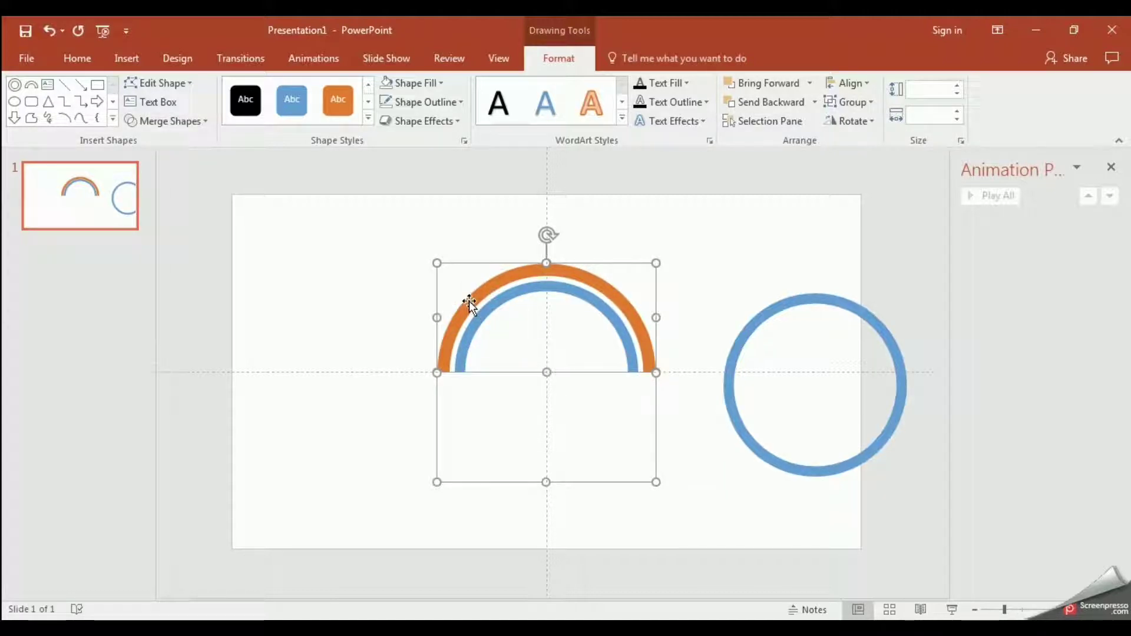
{"action": "left_click", "coordinate": [868, 105]}
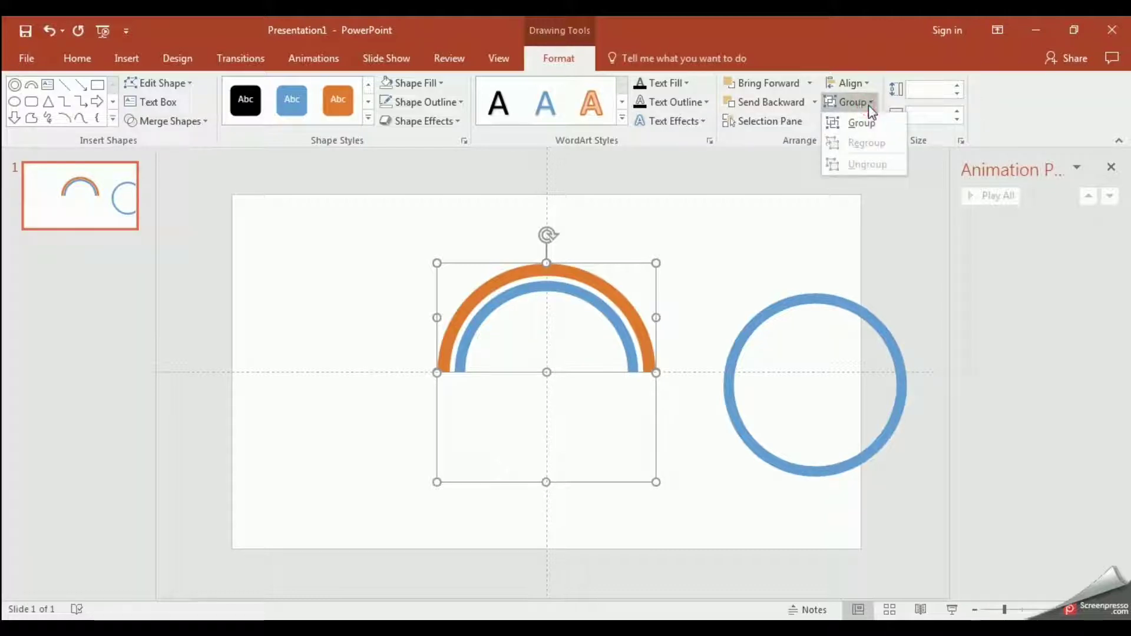
{"action": "left_click", "coordinate": [868, 123]}
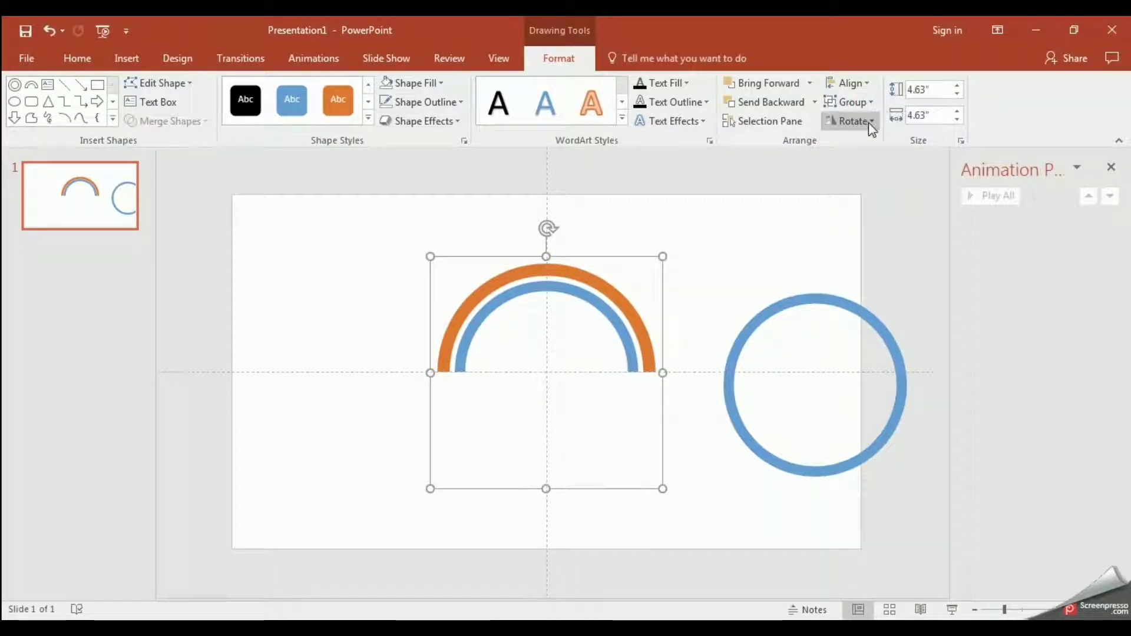
Step: Move the blue ring onto the central arch, set it to No Fill, and group it with the arcs
{"action": "left_click", "coordinate": [839, 304]}
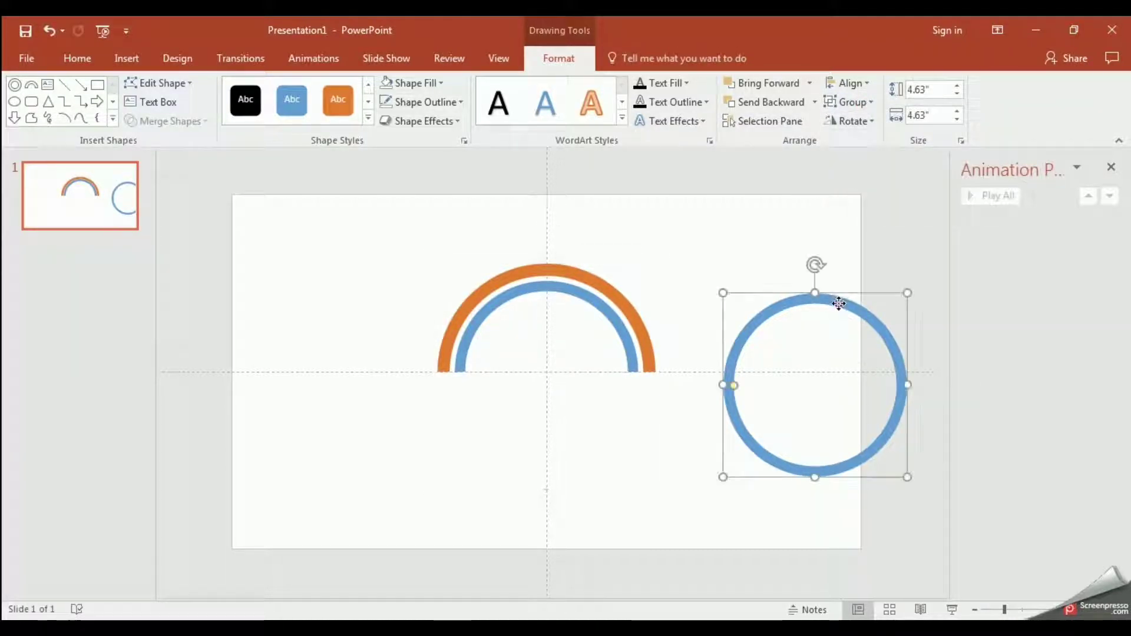
{"action": "left_click_drag", "start_coordinate": [840, 303], "coordinate": [567, 291]}
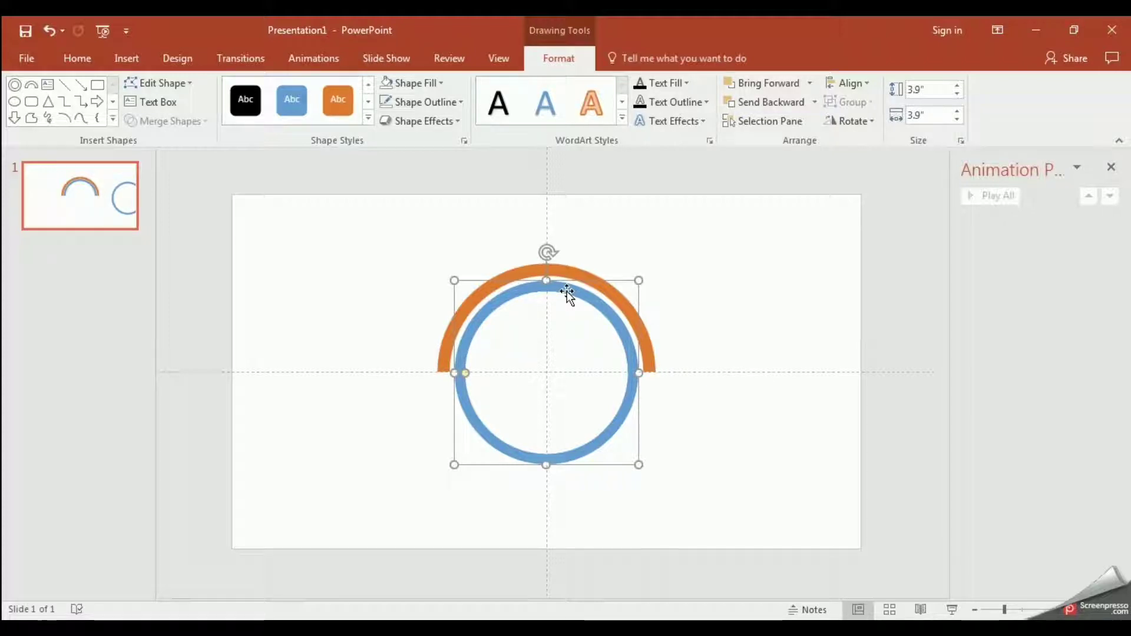
{"action": "left_click", "coordinate": [432, 85]}
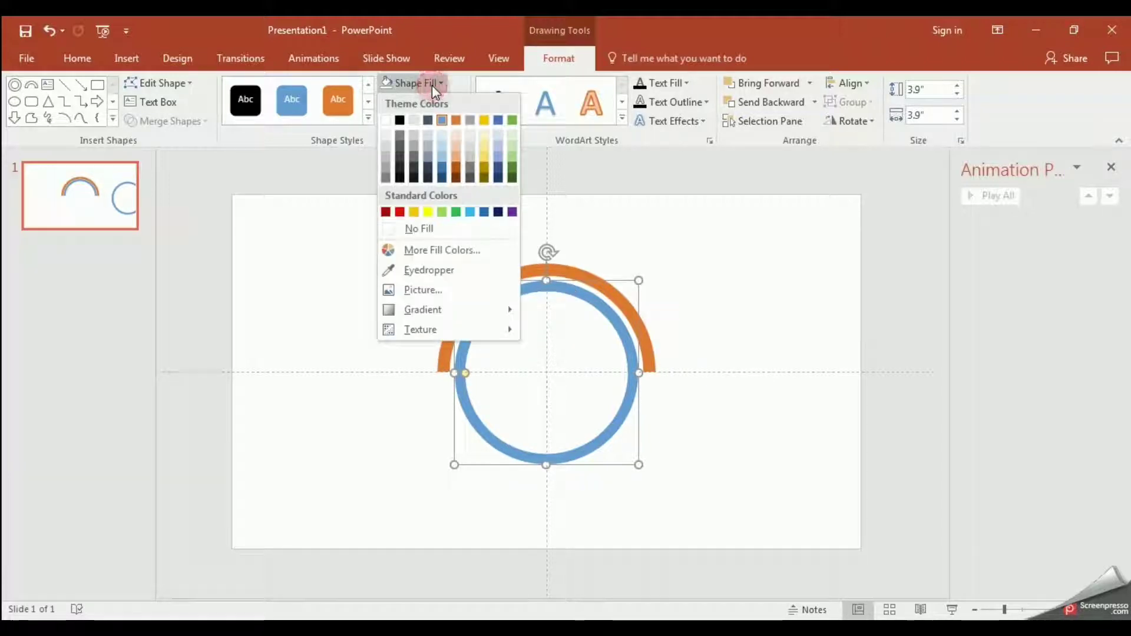
{"action": "left_click", "coordinate": [495, 230]}
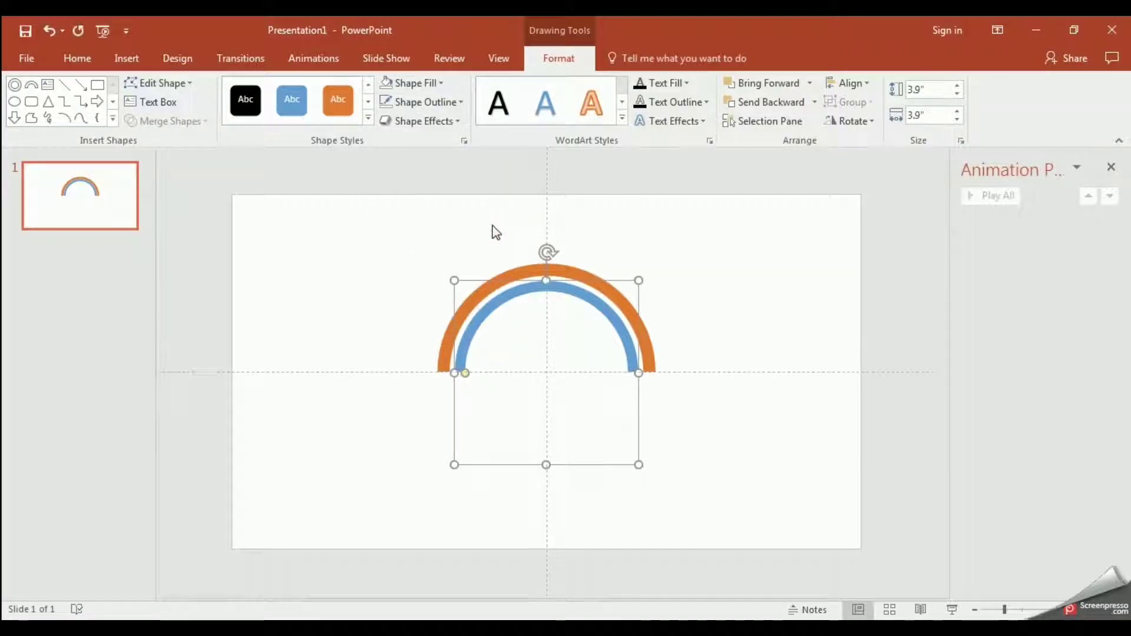
{"action": "left_click", "coordinate": [505, 293], "text": "shift"}
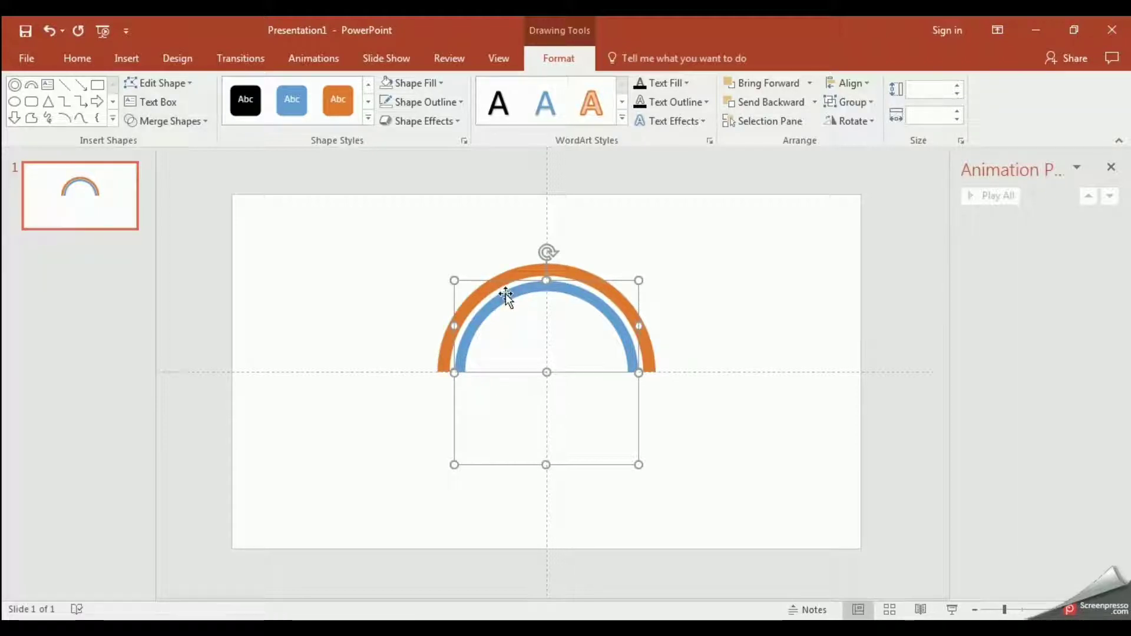
{"action": "left_click", "coordinate": [865, 103]}
{"action": "left_click", "coordinate": [870, 129]}
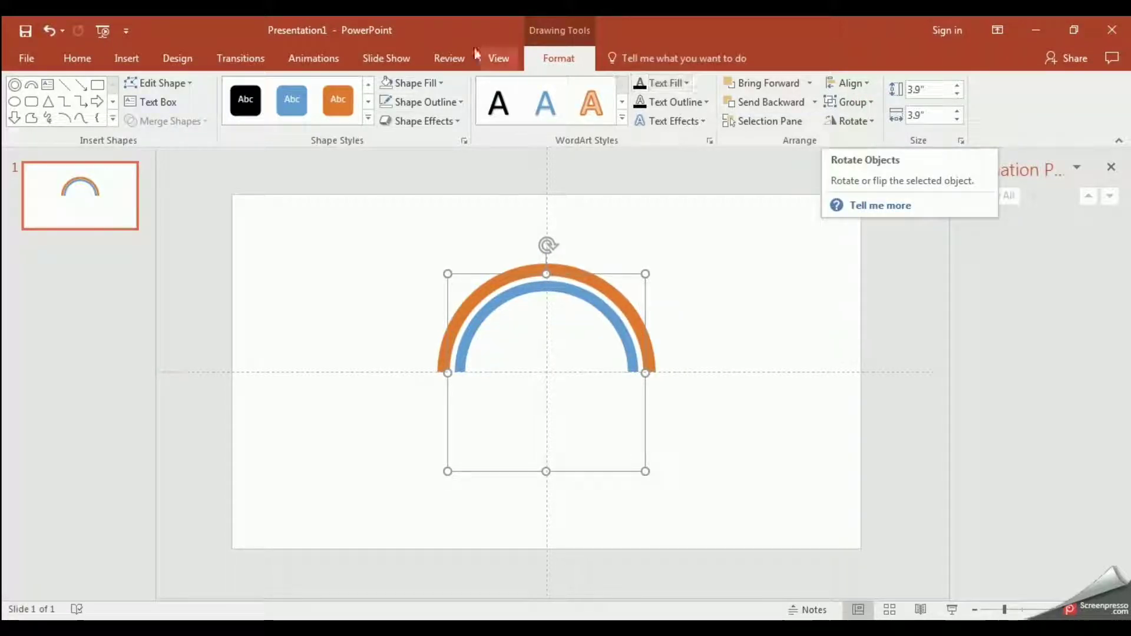
Step: Add a Spin emphasis animation to the first arc group, Group 62
{"action": "left_click", "coordinate": [335, 63]}
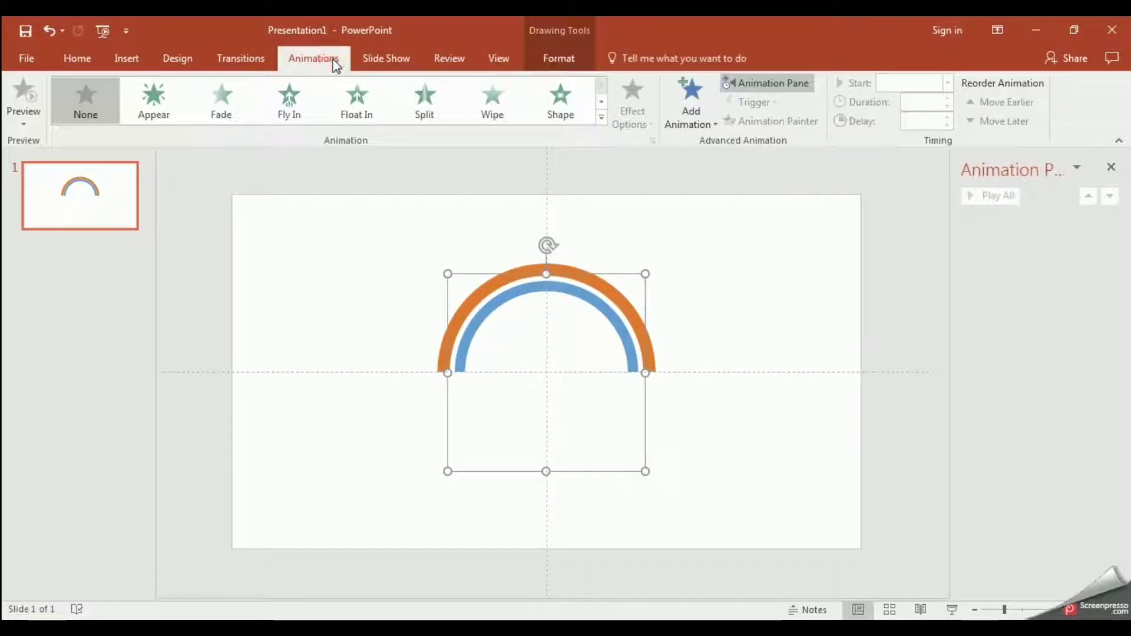
{"action": "left_click", "coordinate": [693, 88]}
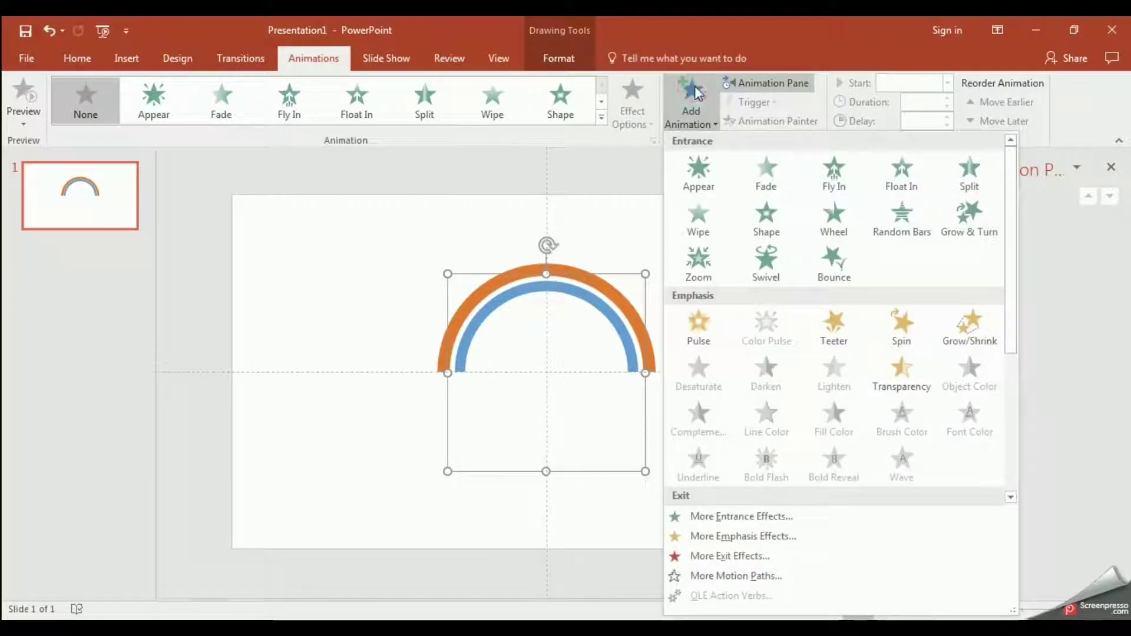
{"action": "left_click", "coordinate": [912, 334]}
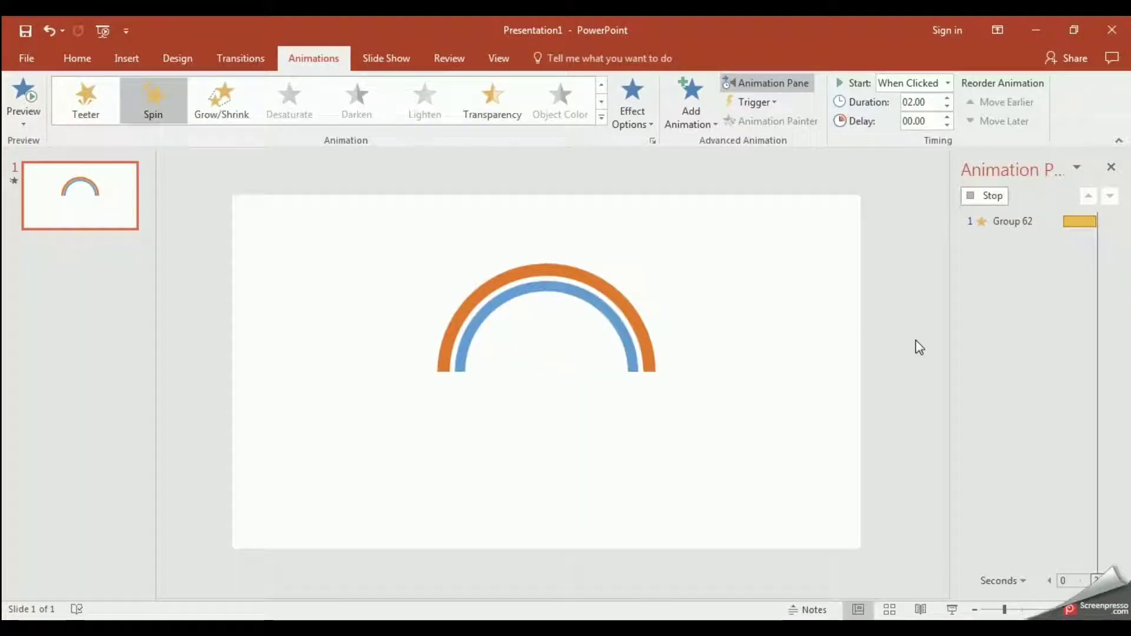
Step: Copy the Spin animation onto the other arc group, Group 61, with Animation Painter
{"action": "left_click", "coordinate": [629, 345]}
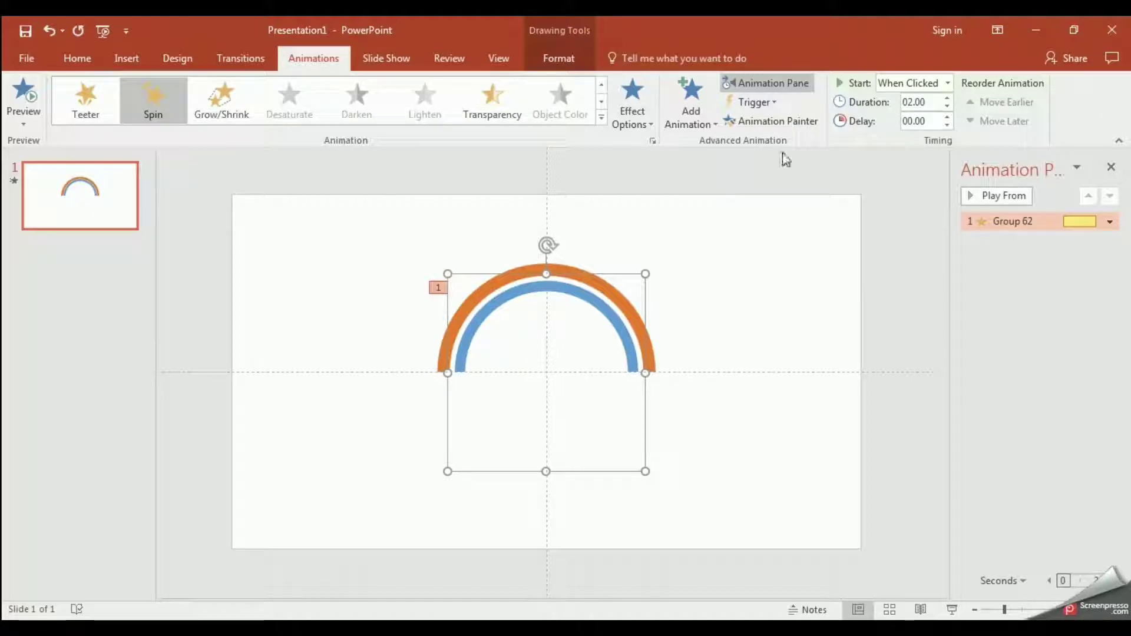
{"action": "left_click", "coordinate": [813, 124]}
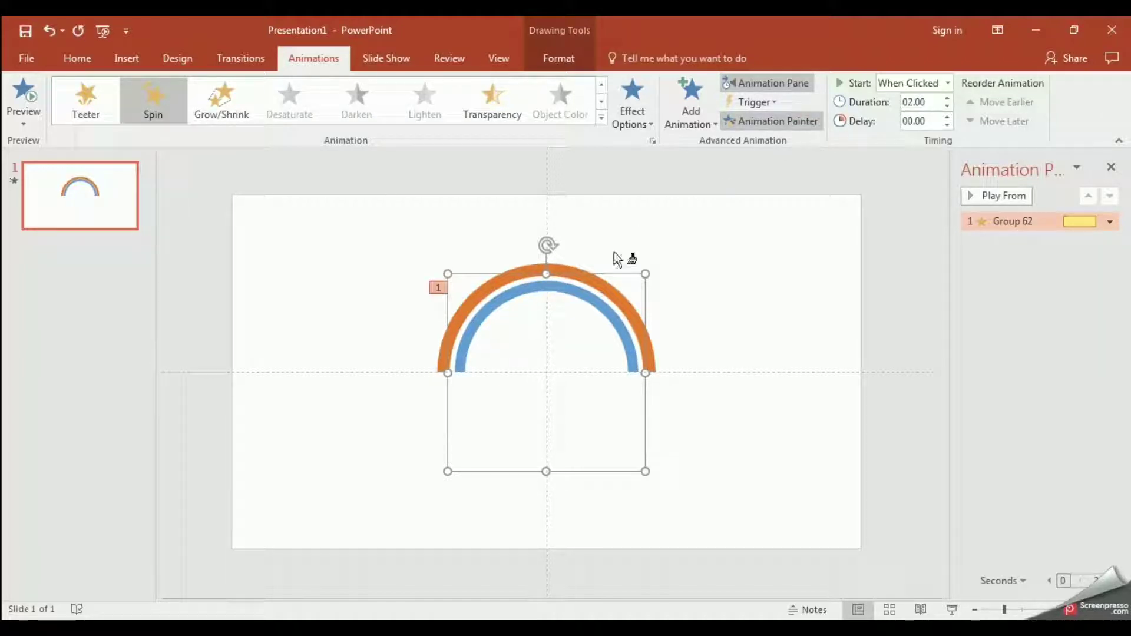
{"action": "left_click", "coordinate": [604, 289]}
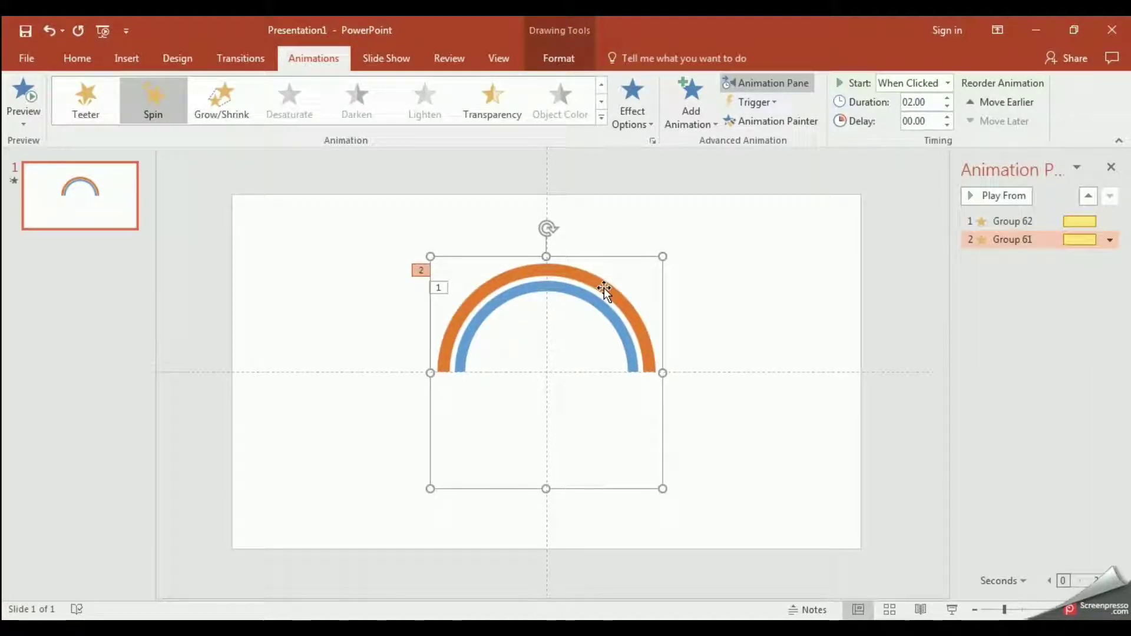
Step: Set Group 61's Spin to Counterclockwise, 1 second duration, starting With Previous
{"action": "left_click", "coordinate": [1111, 240]}
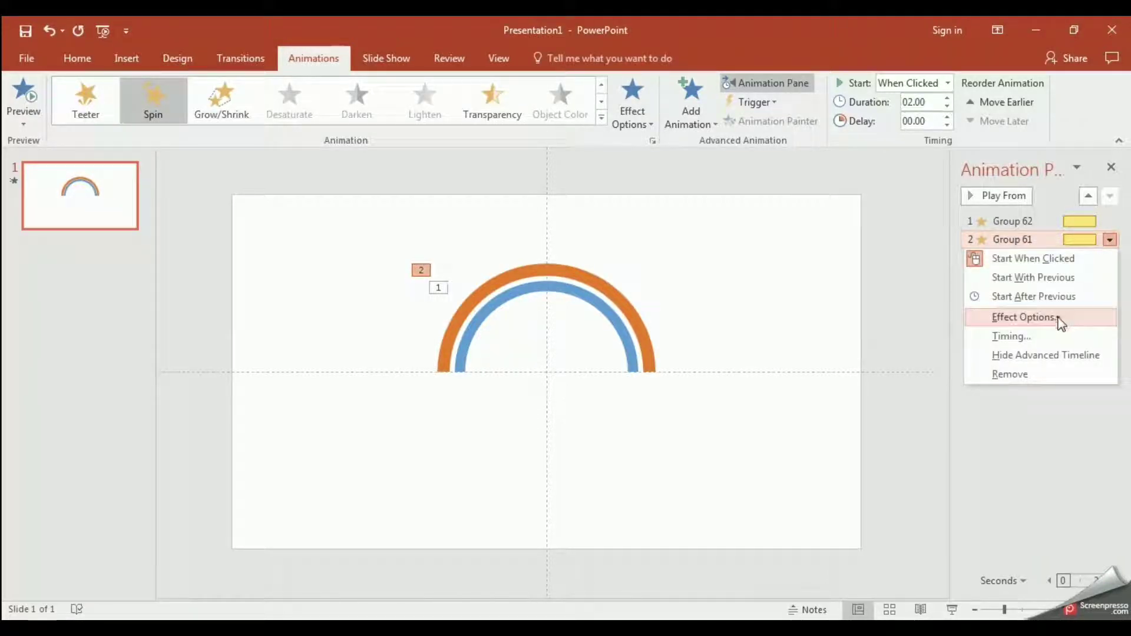
{"action": "left_click", "coordinate": [1025, 317]}
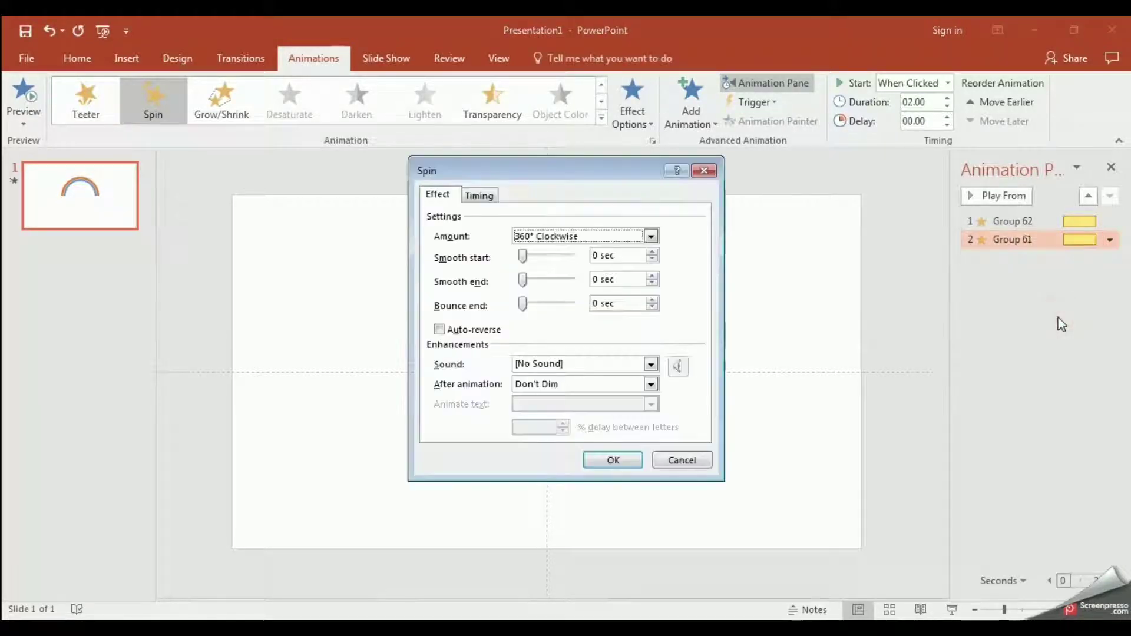
{"action": "left_click", "coordinate": [651, 237]}
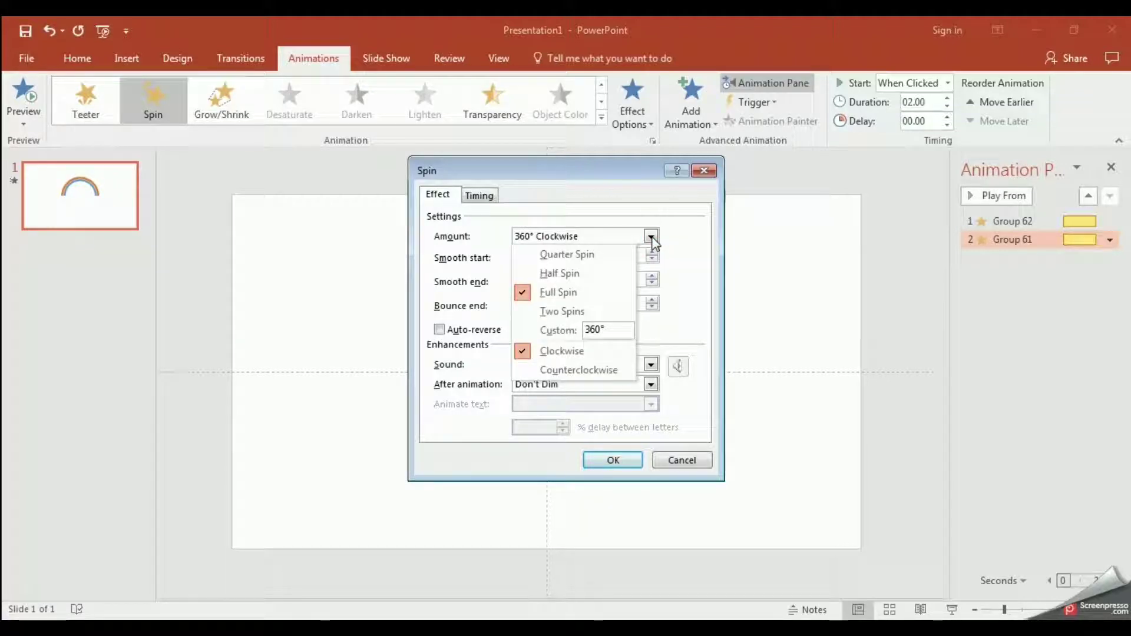
{"action": "left_click", "coordinate": [621, 370]}
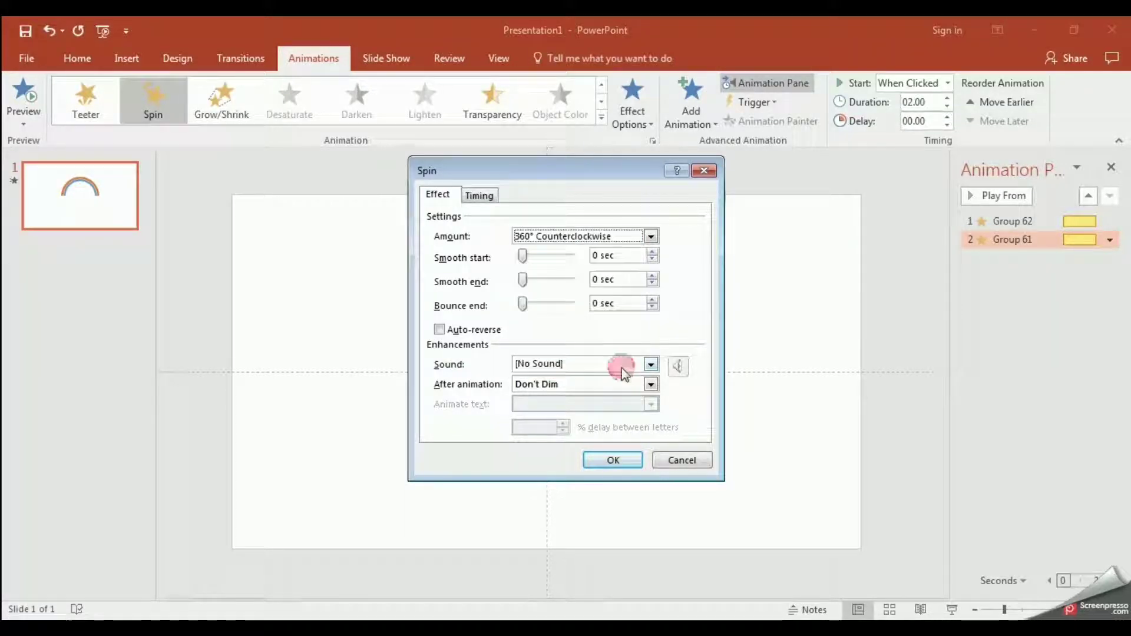
{"action": "left_click", "coordinate": [482, 196]}
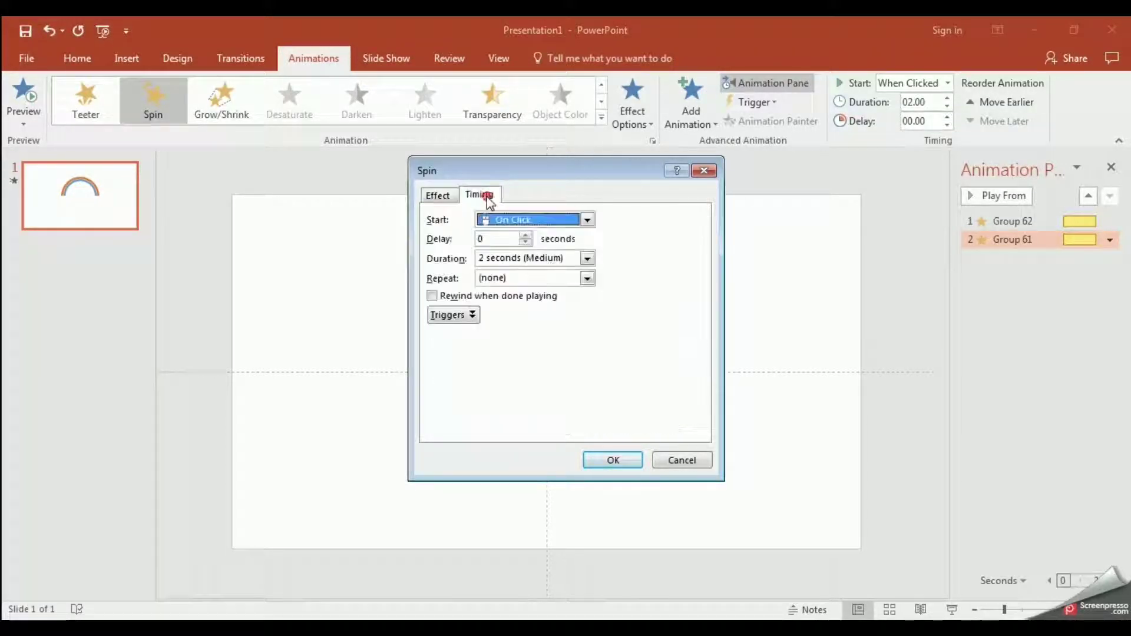
{"action": "left_click", "coordinate": [588, 259]}
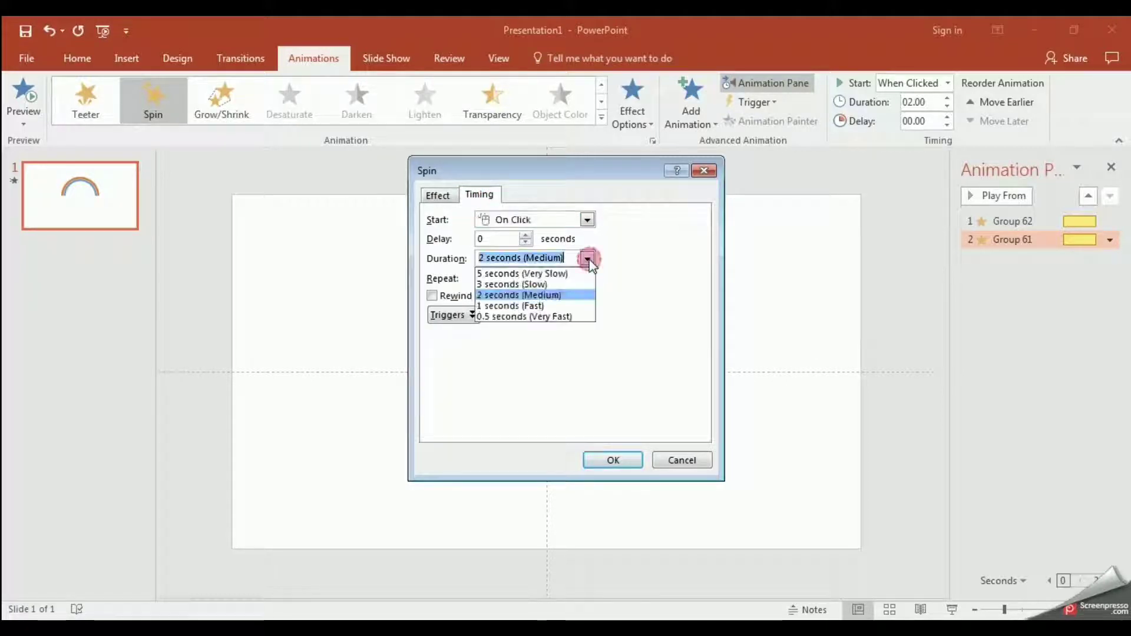
{"action": "left_click", "coordinate": [577, 306]}
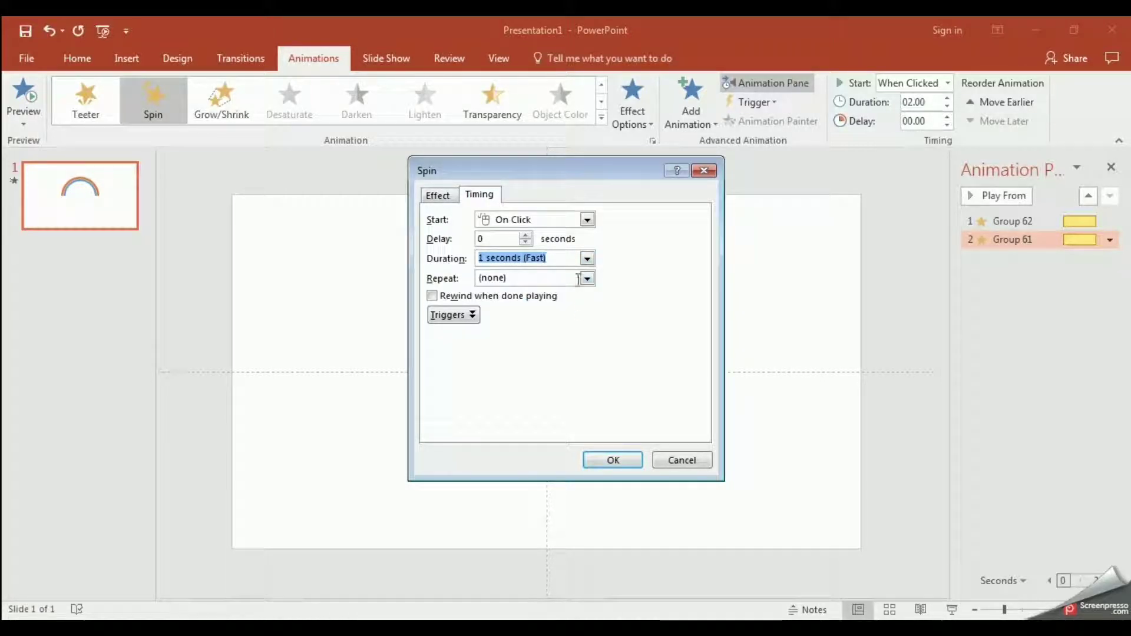
{"action": "left_click", "coordinate": [588, 220]}
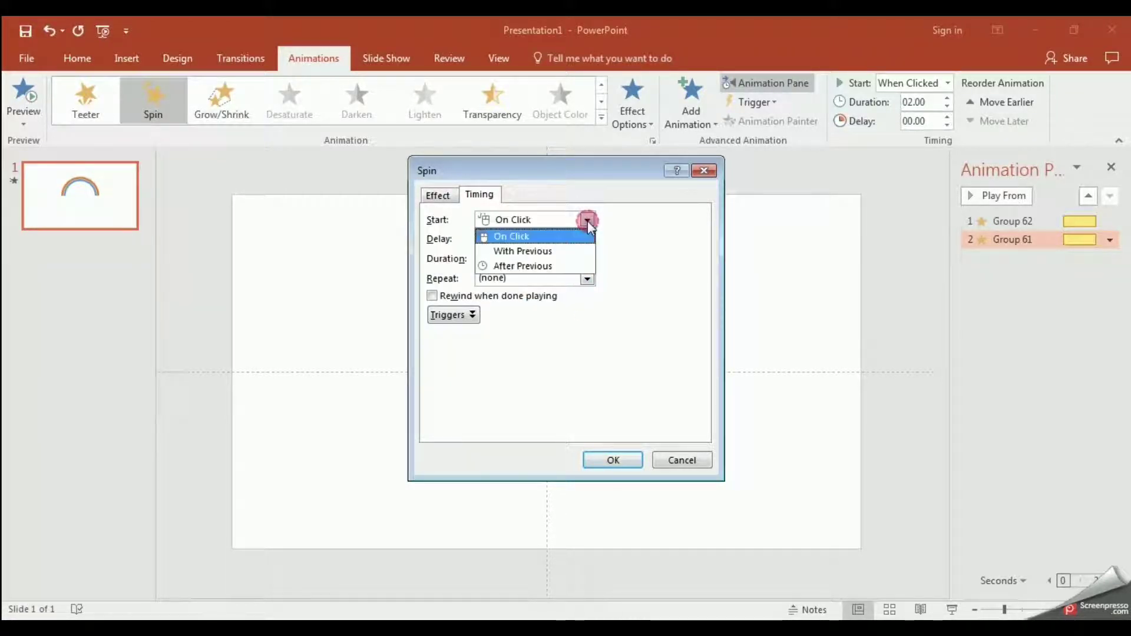
{"action": "left_click", "coordinate": [569, 252]}
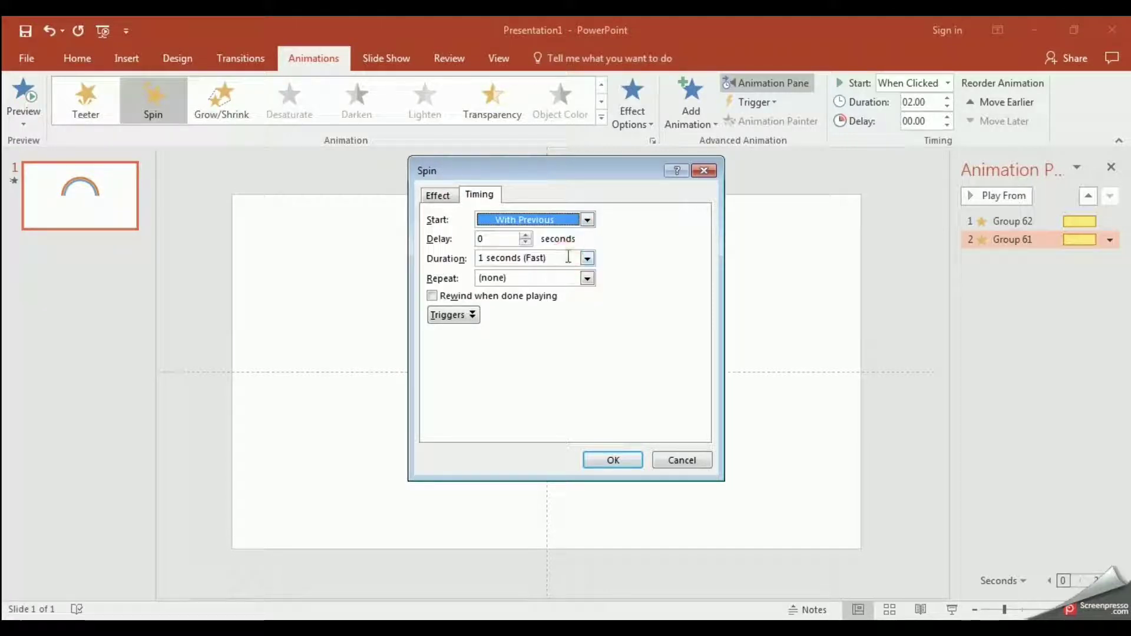
{"action": "left_click", "coordinate": [614, 460]}
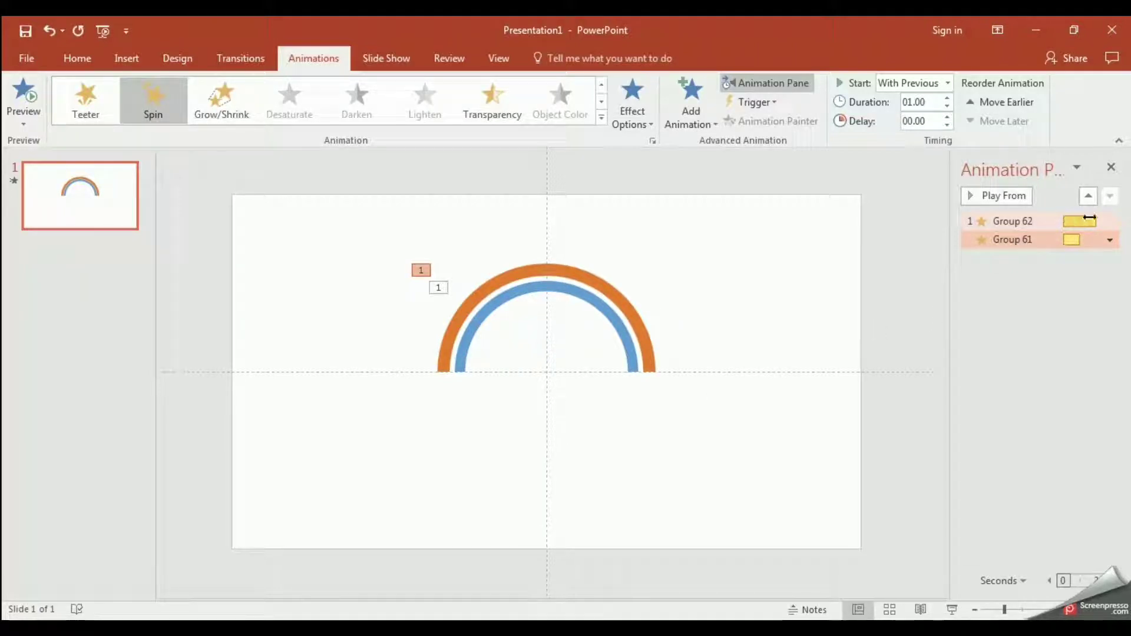
Step: Change Group 62's Spin duration to 1 second (Fast) in its Effect Options
{"action": "left_click", "coordinate": [1108, 221]}
{"action": "left_click", "coordinate": [1110, 221]}
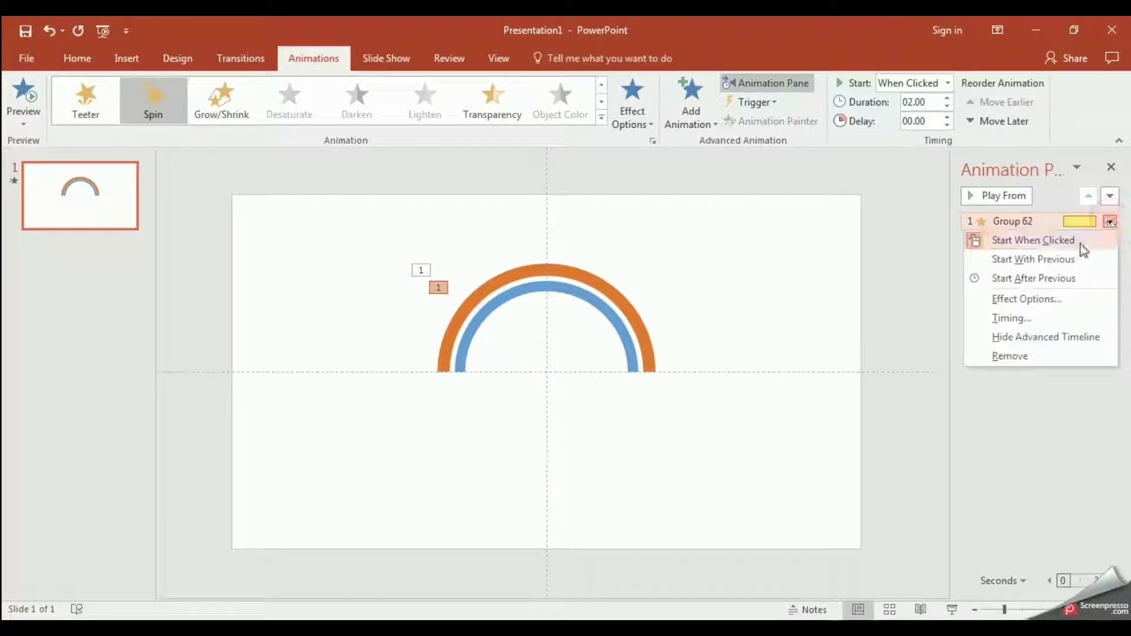
{"action": "left_click", "coordinate": [1025, 300]}
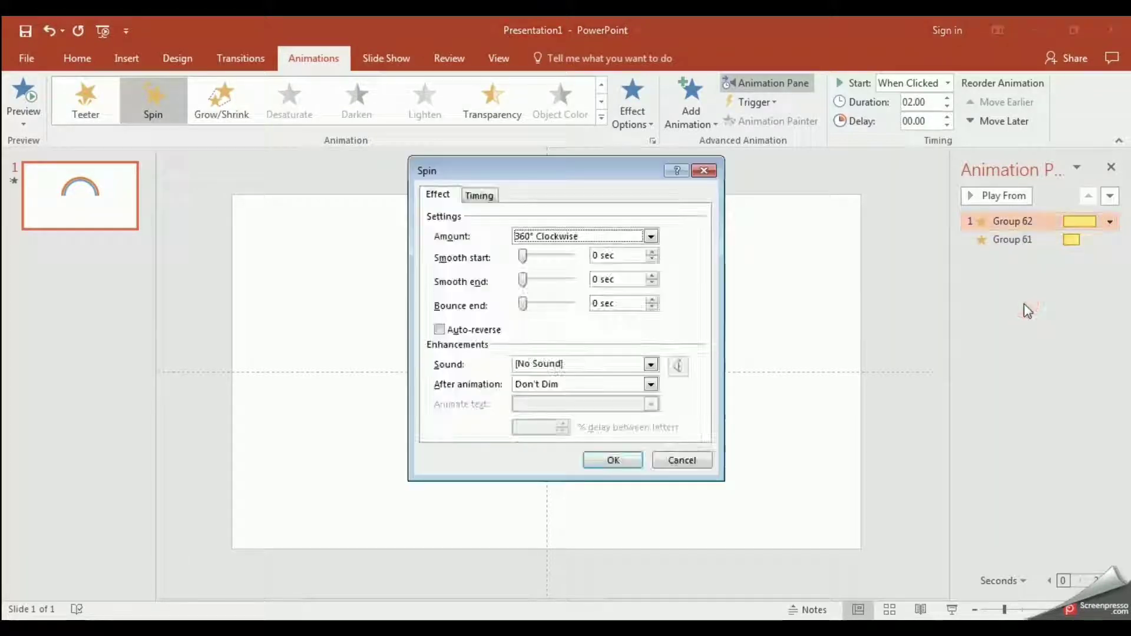
{"action": "left_click", "coordinate": [481, 197]}
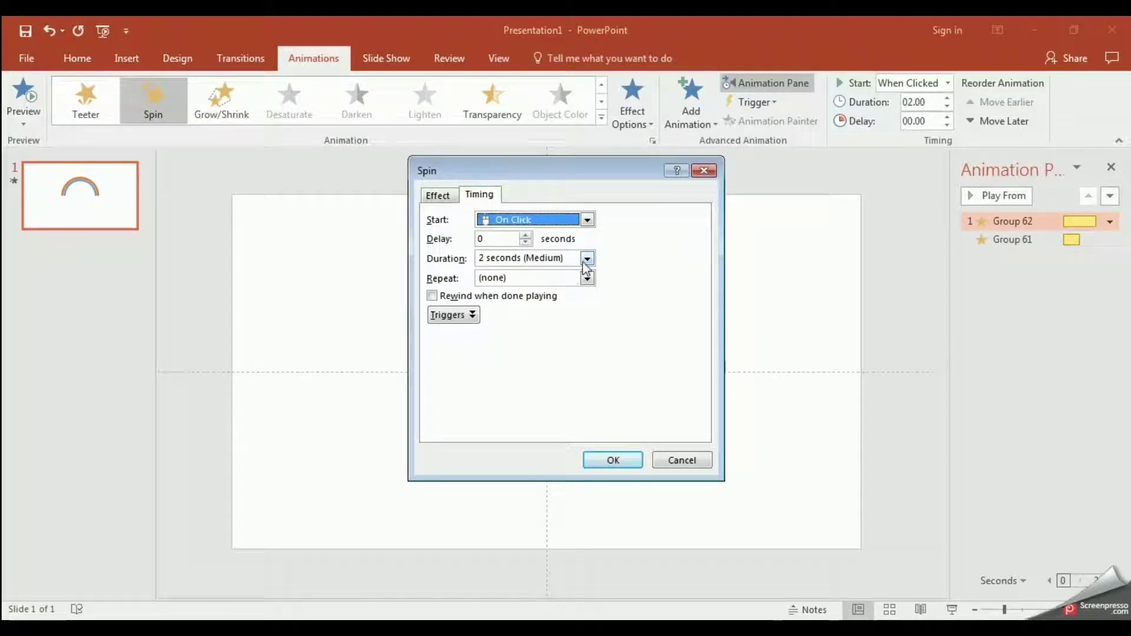
{"action": "left_click", "coordinate": [587, 259]}
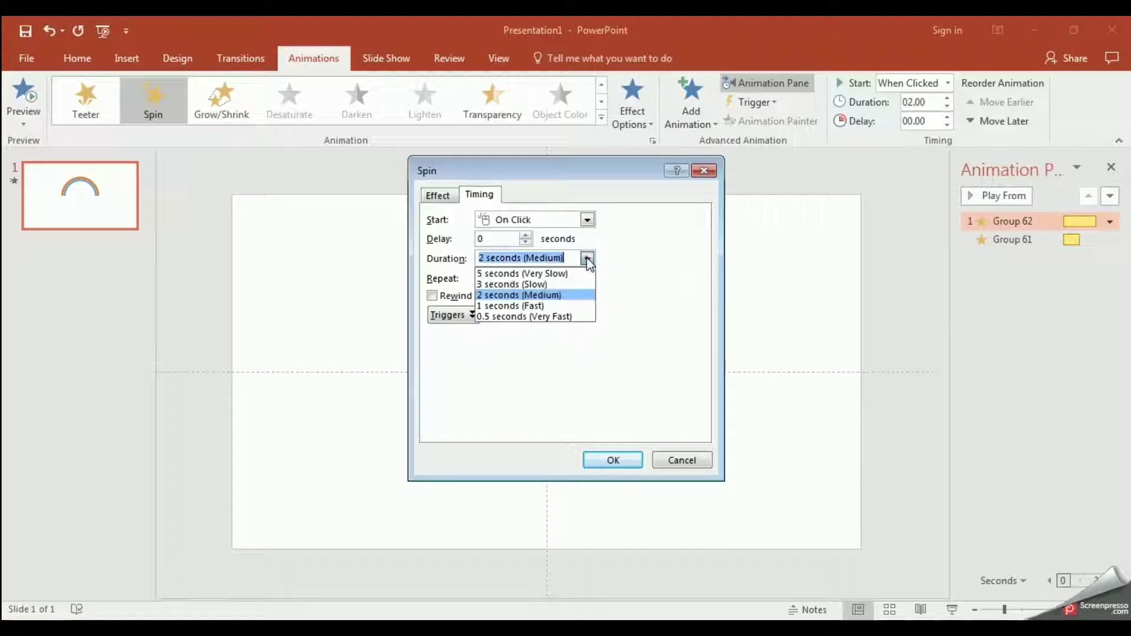
{"action": "left_click", "coordinate": [549, 308]}
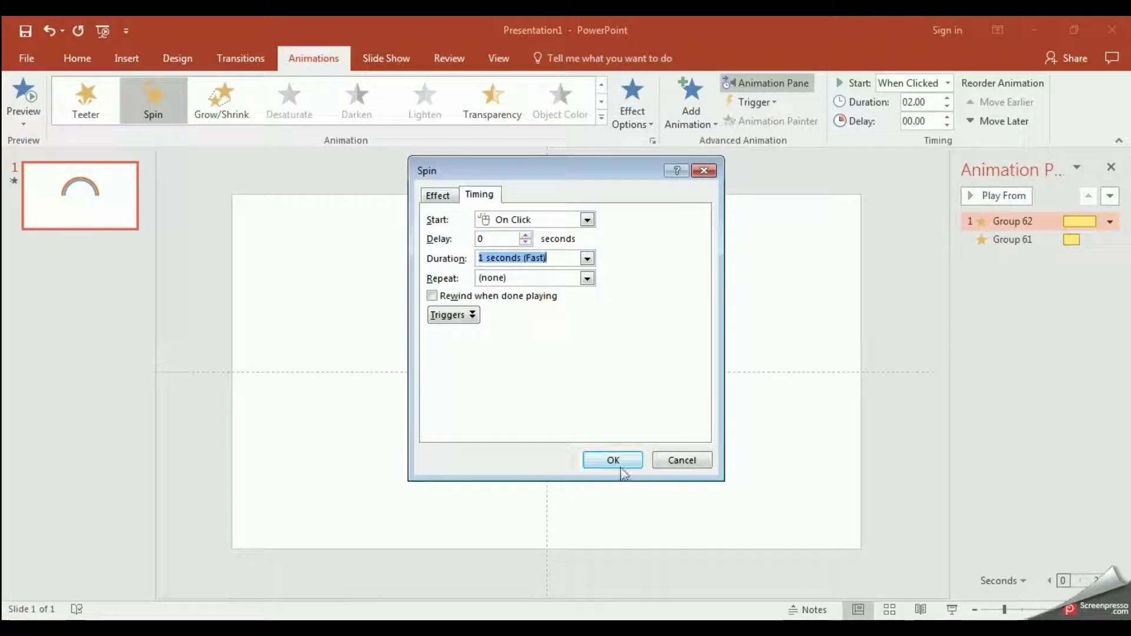
{"action": "left_click", "coordinate": [625, 465]}
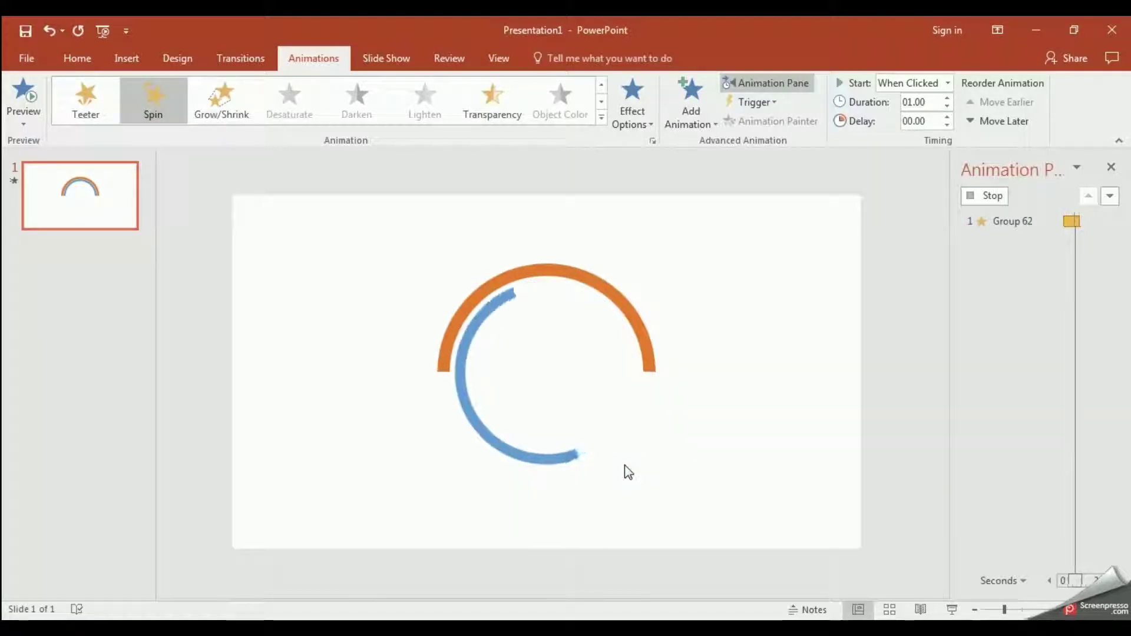